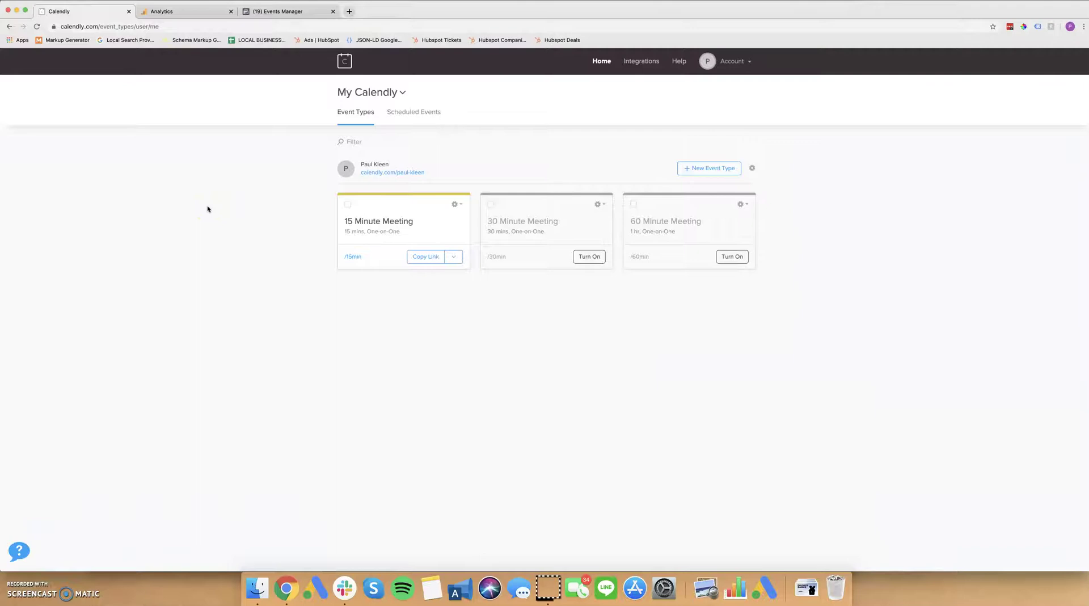
# Open a new browser tab for the AmpCoil website
pyautogui.hotkey('ctrl', 't')
pyautogui.write('amp')
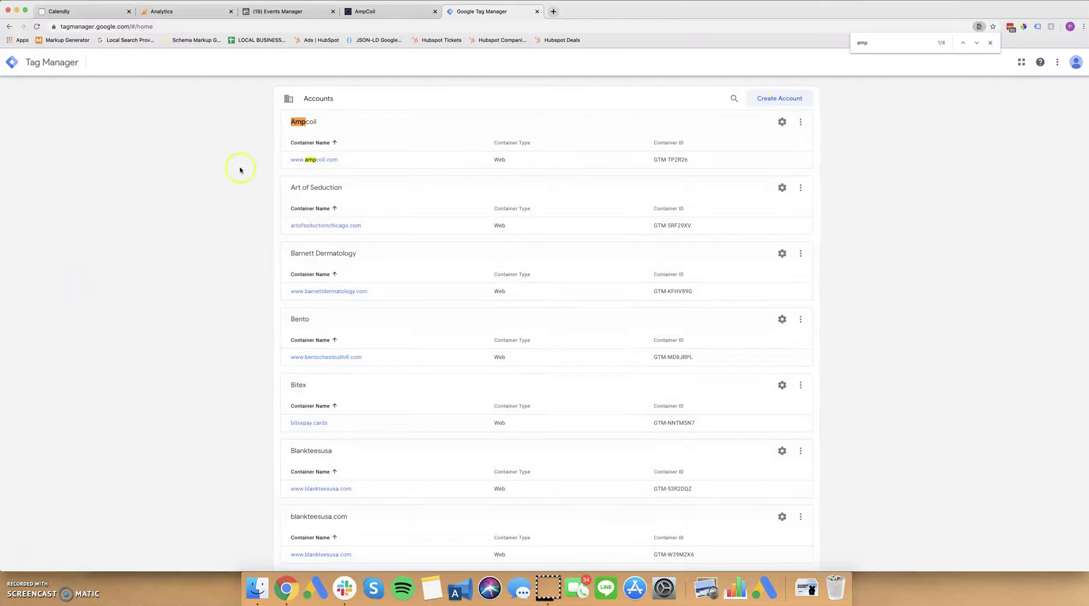
pyautogui.click(314, 159)
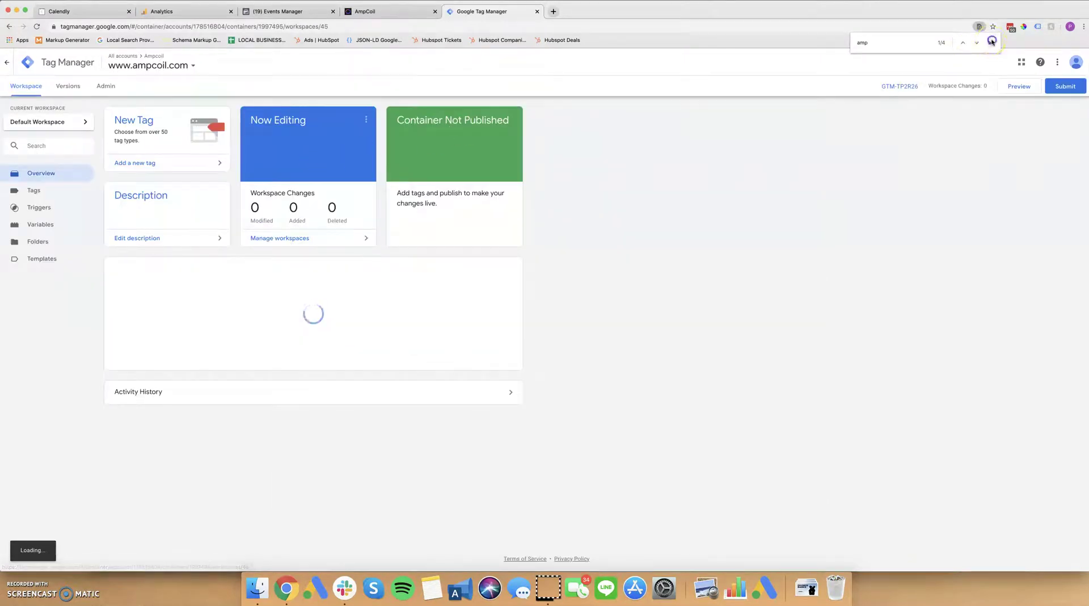
pyautogui.click(991, 43)
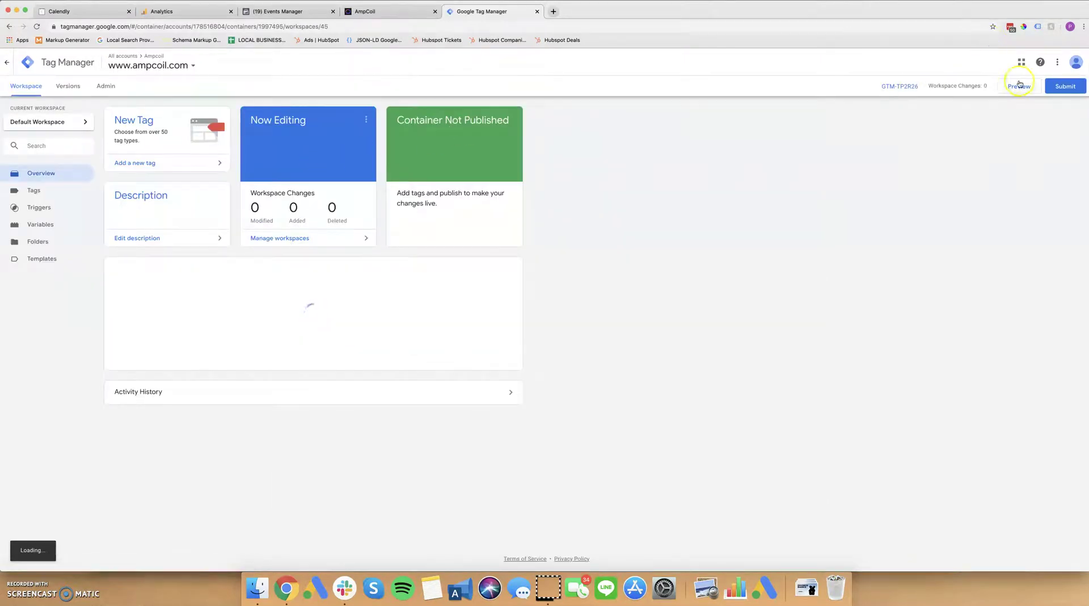
pyautogui.click(1019, 86)
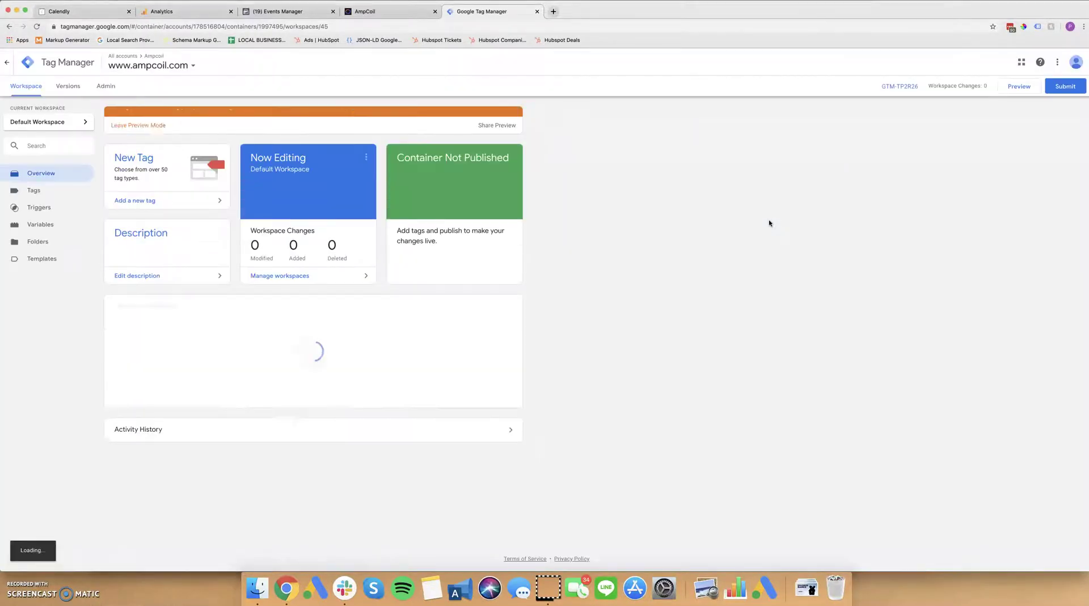
# Go to the AmpCoil contact page via GET IN TOUCH
pyautogui.hotkey('ctrl', 'shift', 'Tab')
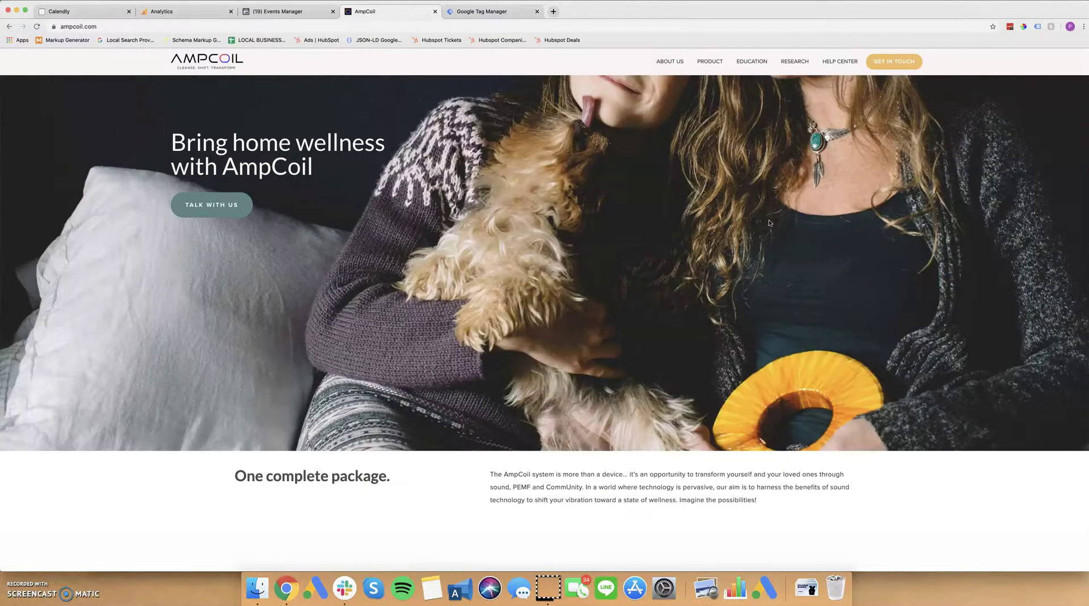
pyautogui.click(893, 59)
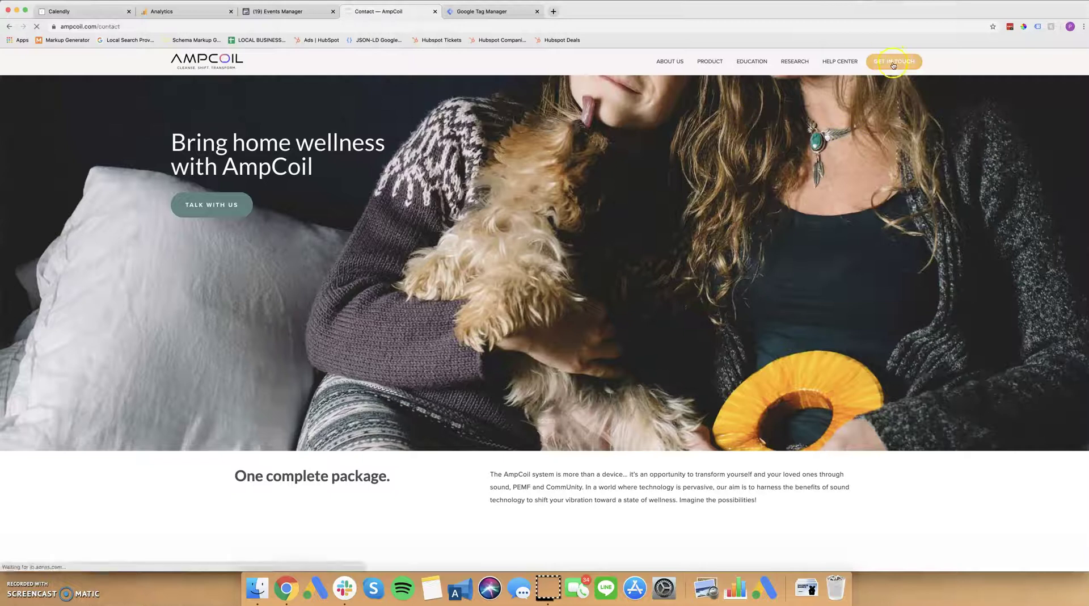
pyautogui.scroll(-1, 361, 367)
pyautogui.scroll(-3, 361, 367)
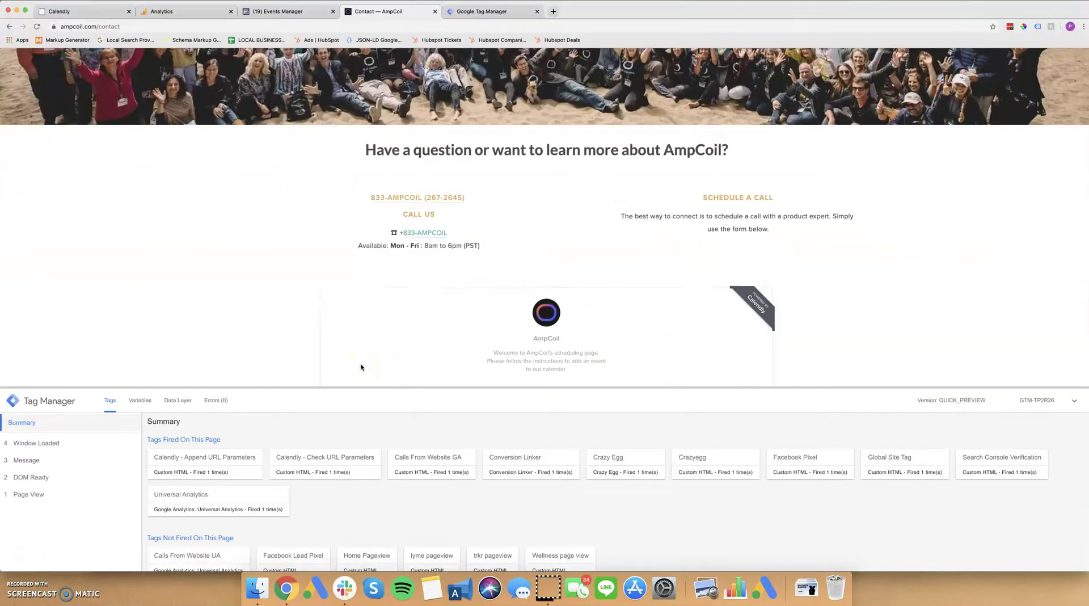
pyautogui.scroll(-3, 361, 367)
# Make test clicks on the contact page and check which tags fired on click event 6
pyautogui.click(165, 191)
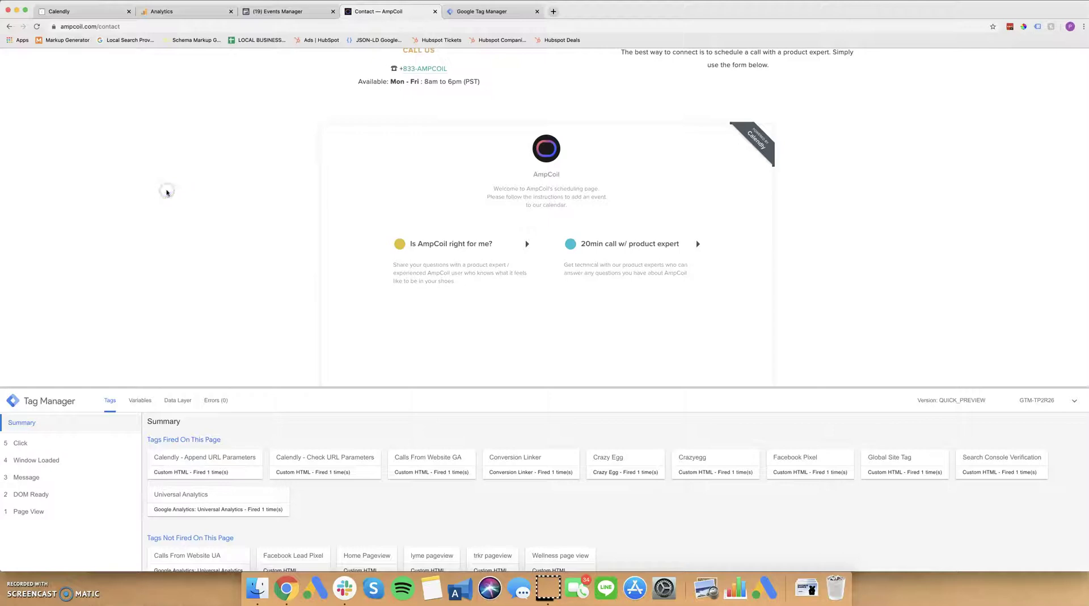
pyautogui.click(141, 134)
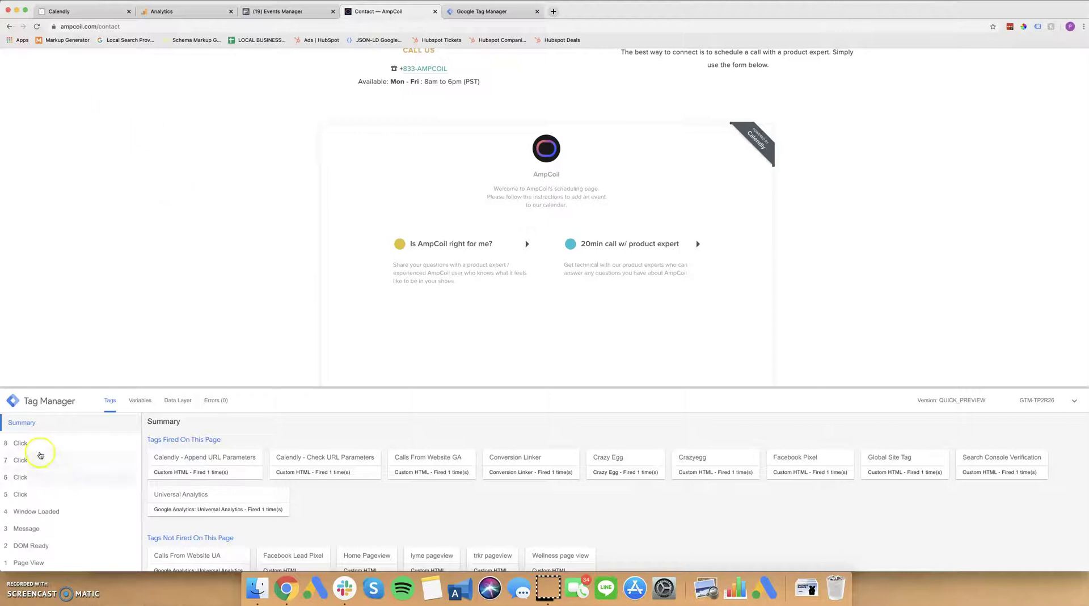
pyautogui.click(30, 441)
pyautogui.click(31, 476)
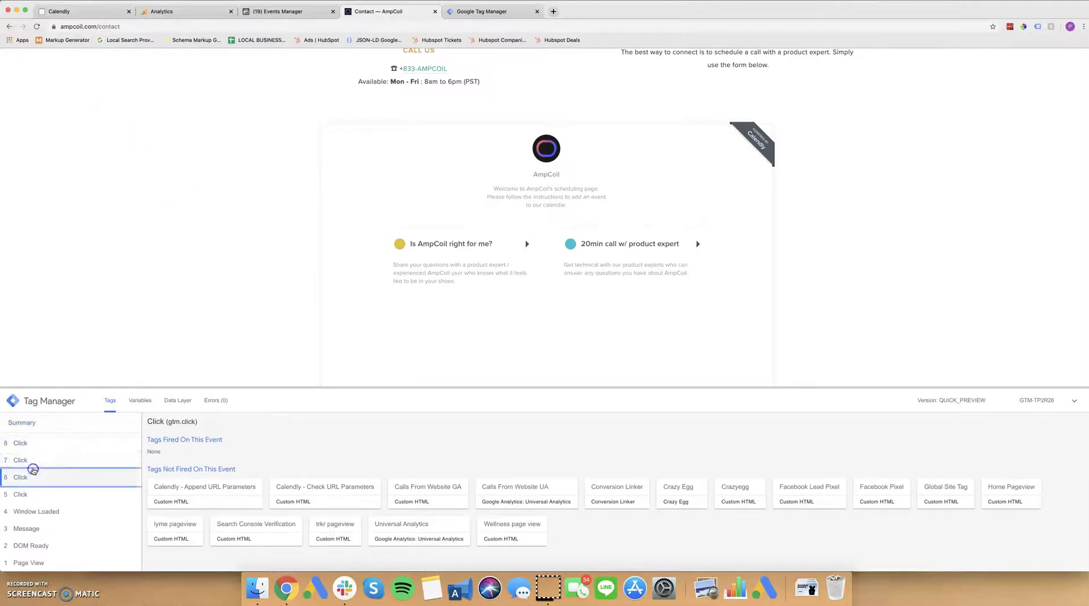
pyautogui.scroll(3, 115, 105)
pyautogui.scroll(3, 277, 221)
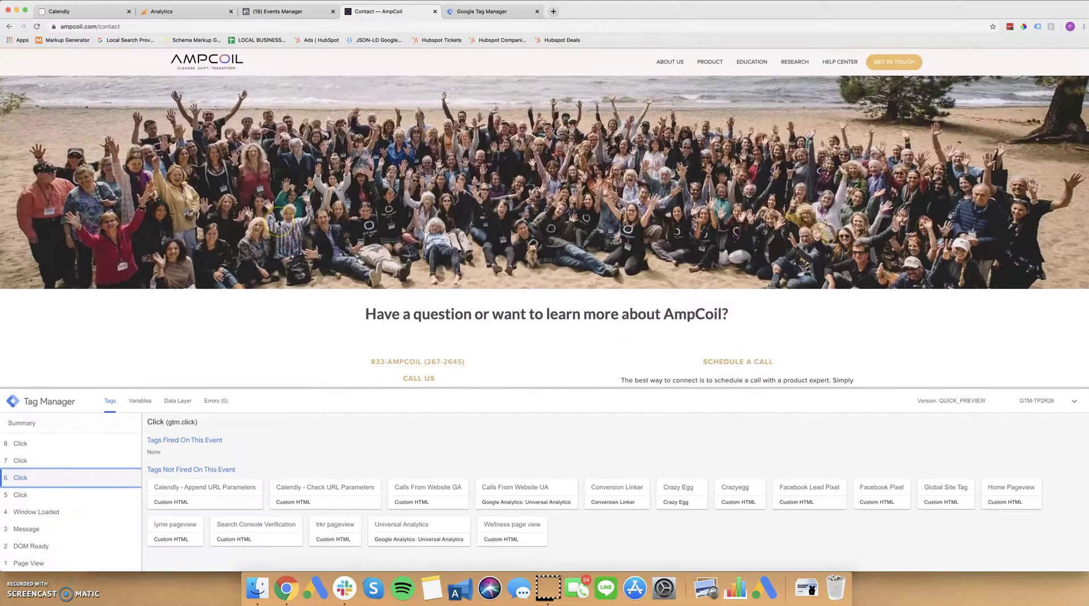
# Click around the scheduling widget's 20min call description and review tags for click event 9
pyautogui.click(290, 188)
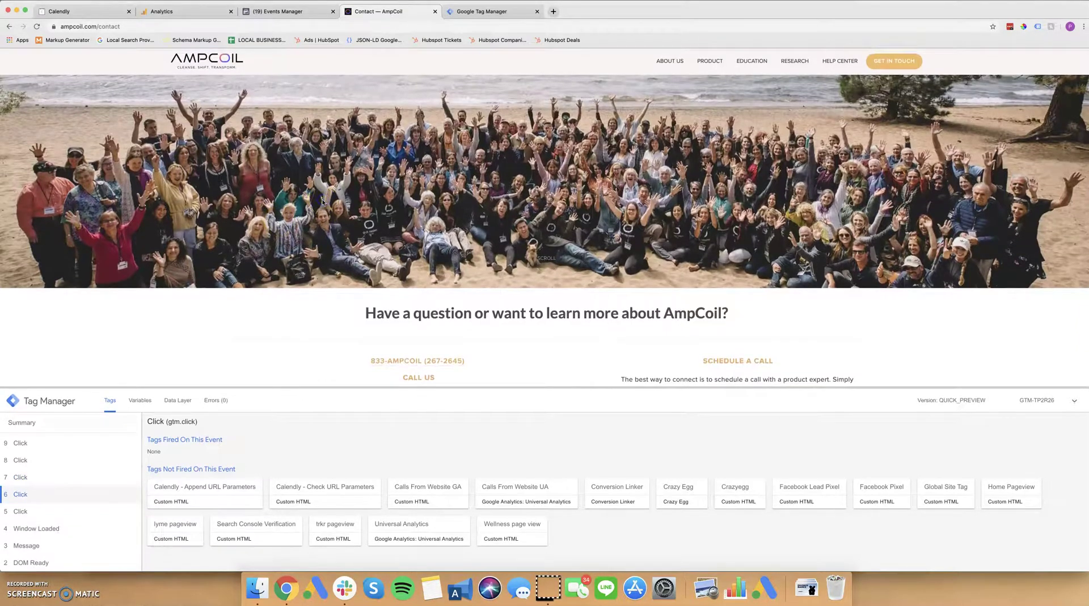
pyautogui.scroll(-5, 323, 202)
pyautogui.scroll(-1, 323, 203)
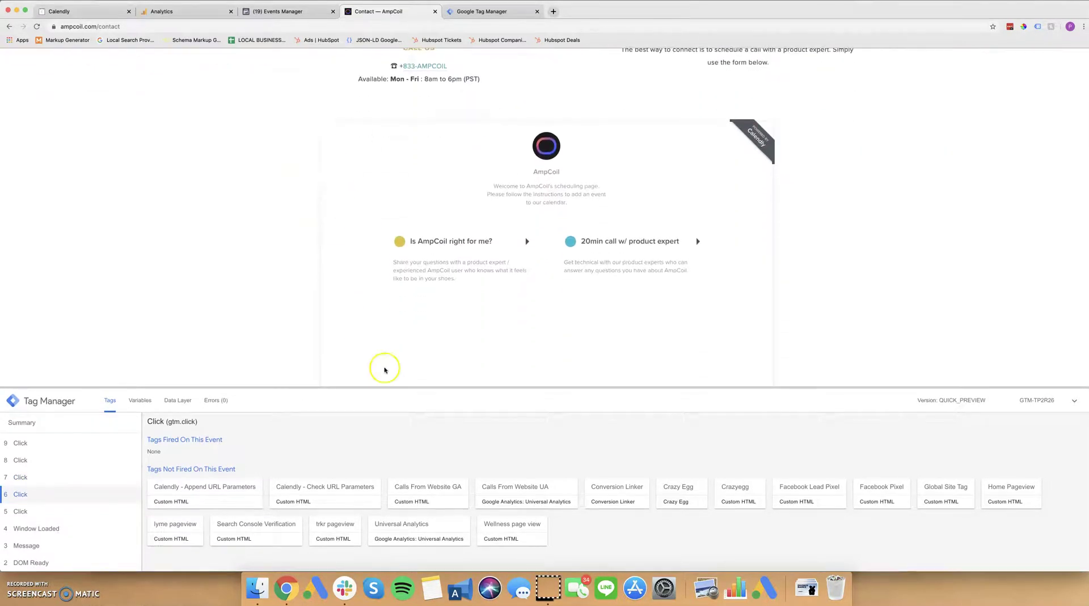
pyautogui.click(406, 340)
pyautogui.click(407, 336)
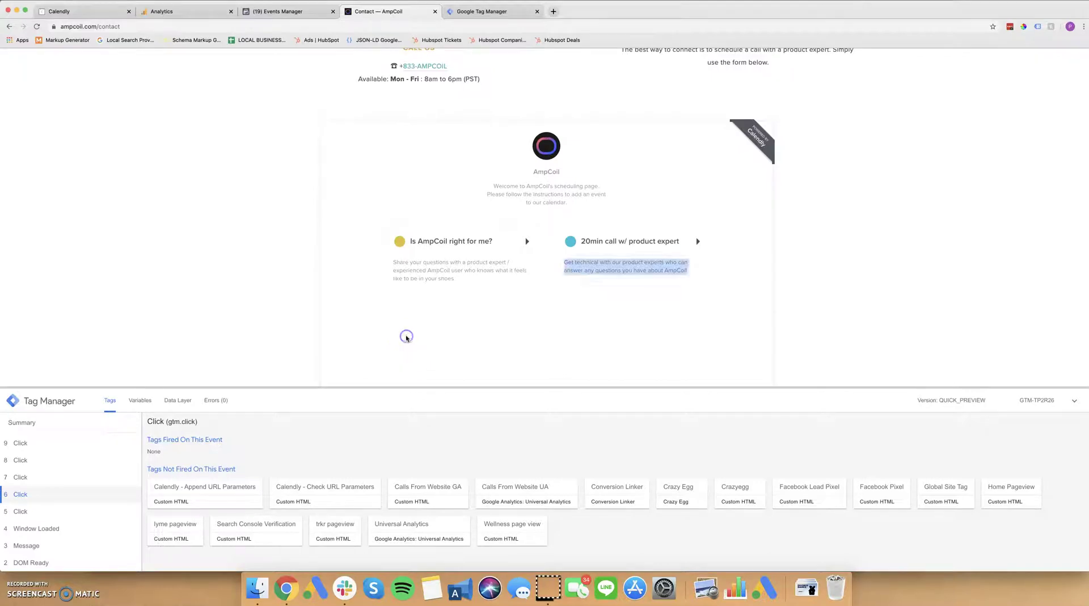
pyautogui.doubleClick(403, 335)
pyautogui.click(33, 449)
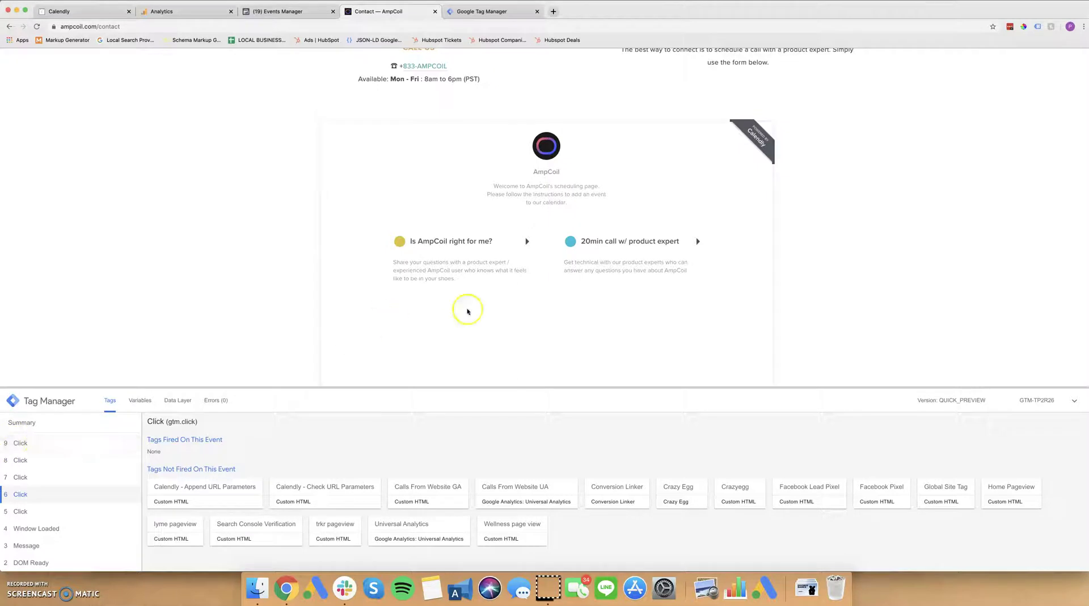
# Open the 'Is AmpCoil right for me?' Calendly booking calendar
pyautogui.click(459, 272)
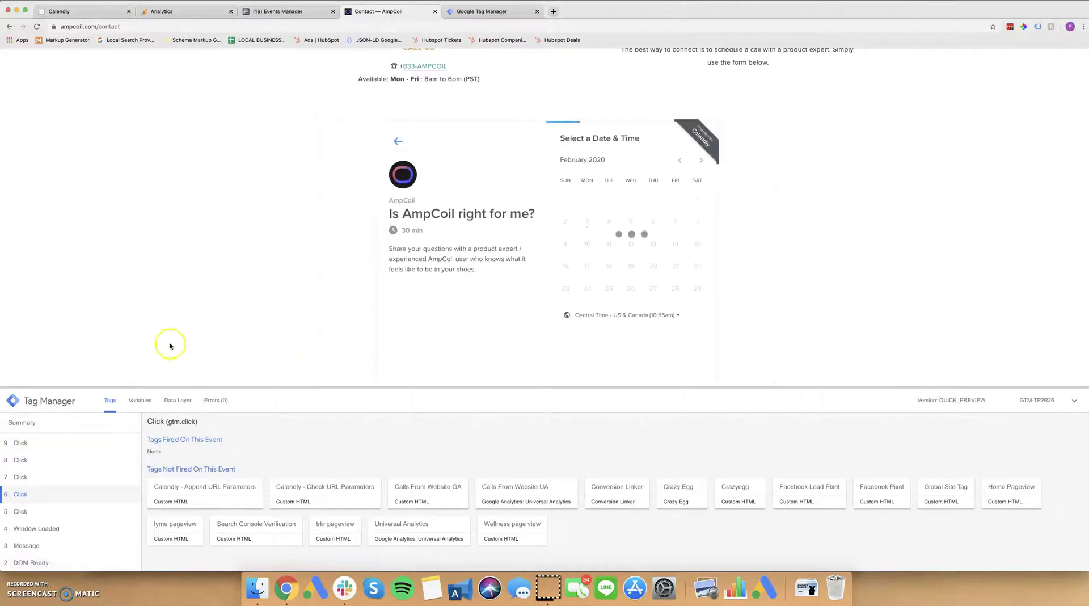
pyautogui.scroll(10, 274, 278)
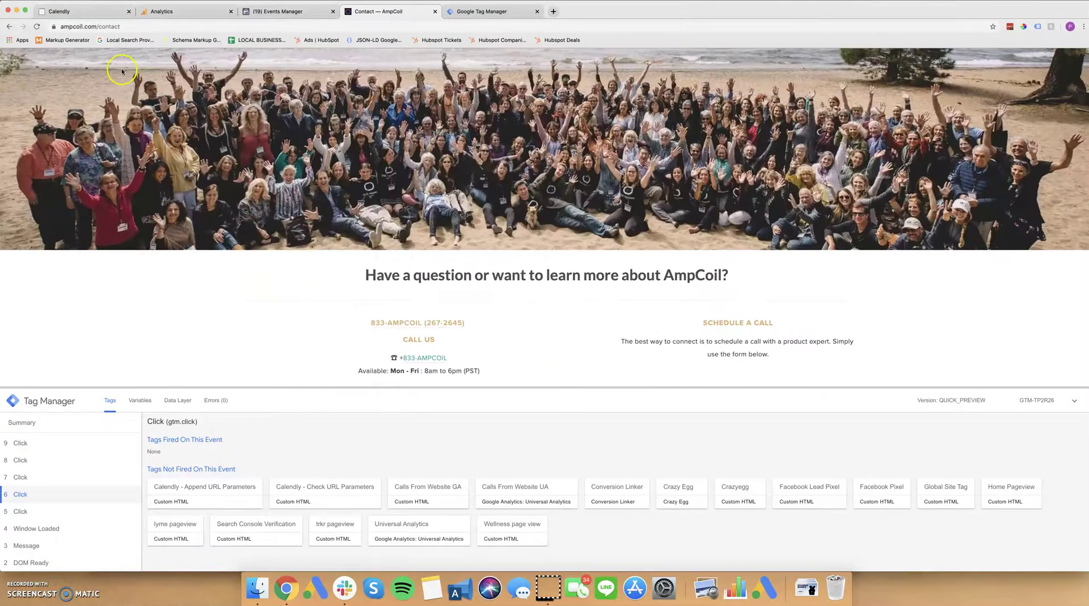
pyautogui.click(91, 26)
pyautogui.scroll(-5, 176, 172)
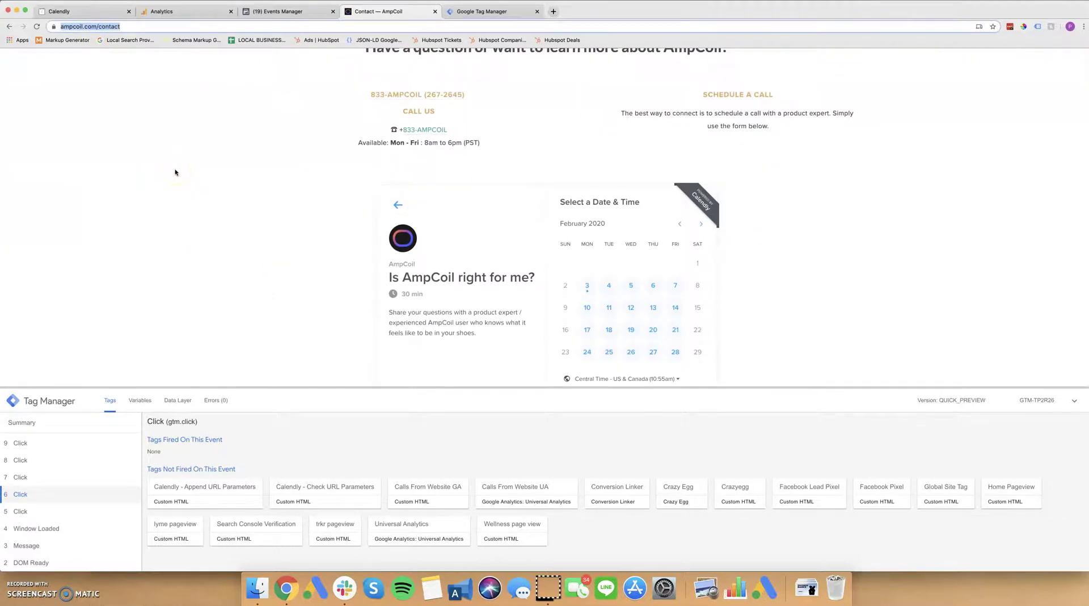
pyautogui.scroll(-2, 175, 170)
pyautogui.click(474, 278)
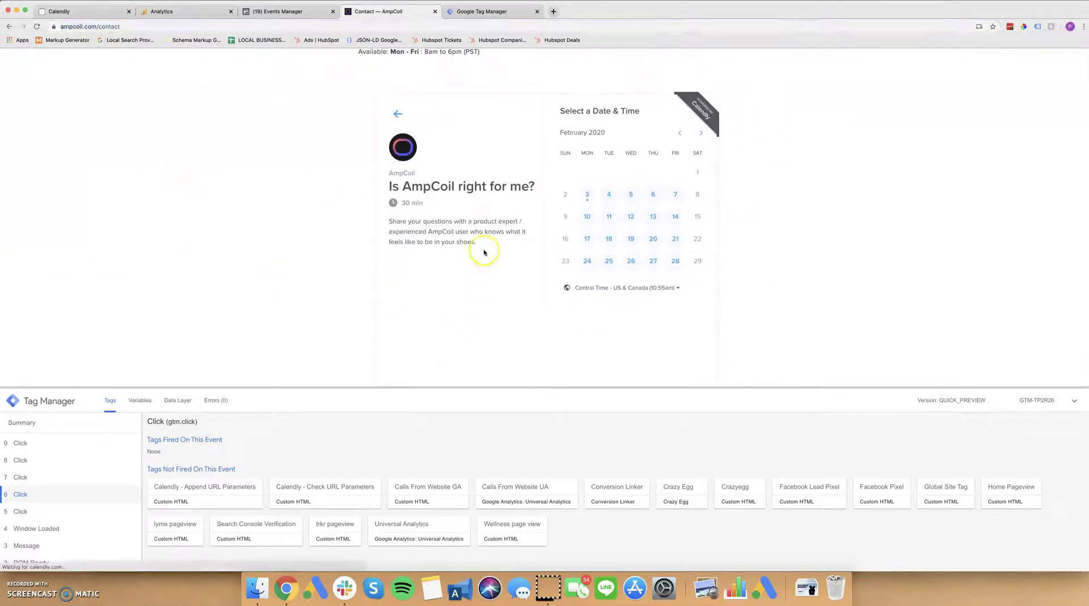
# View the frame source of the Calendly booking widget
pyautogui.rightClick(414, 244)
pyautogui.click(403, 259)
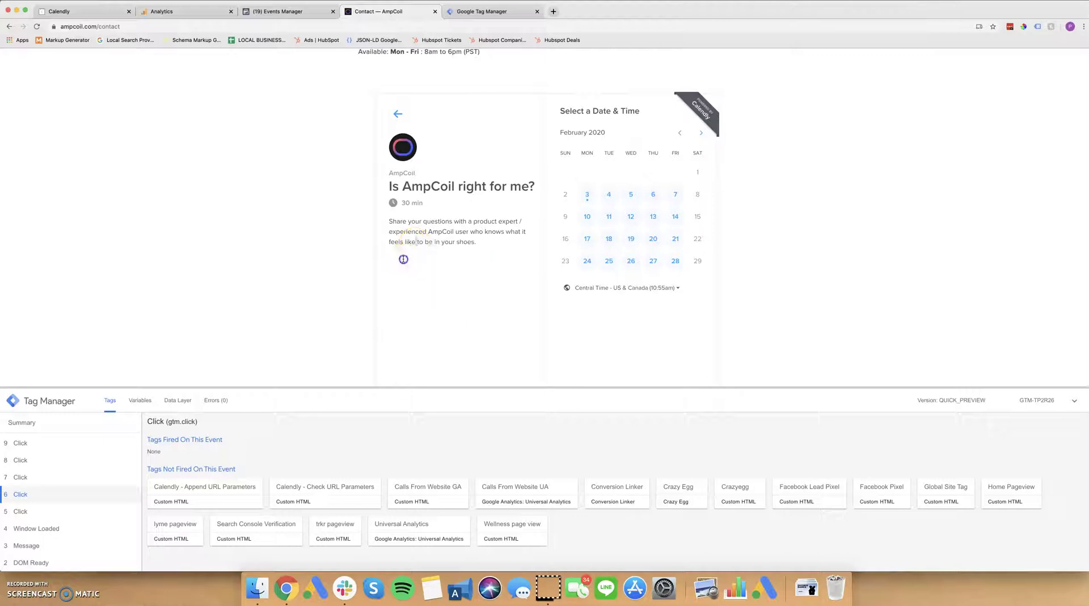
pyautogui.rightClick(457, 259)
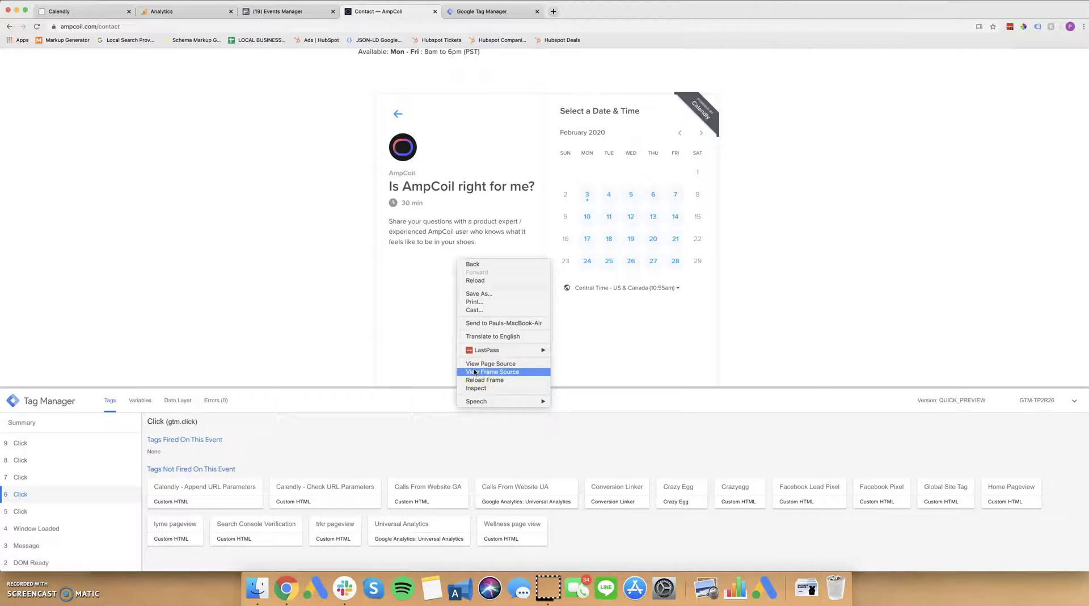
pyautogui.click(475, 371)
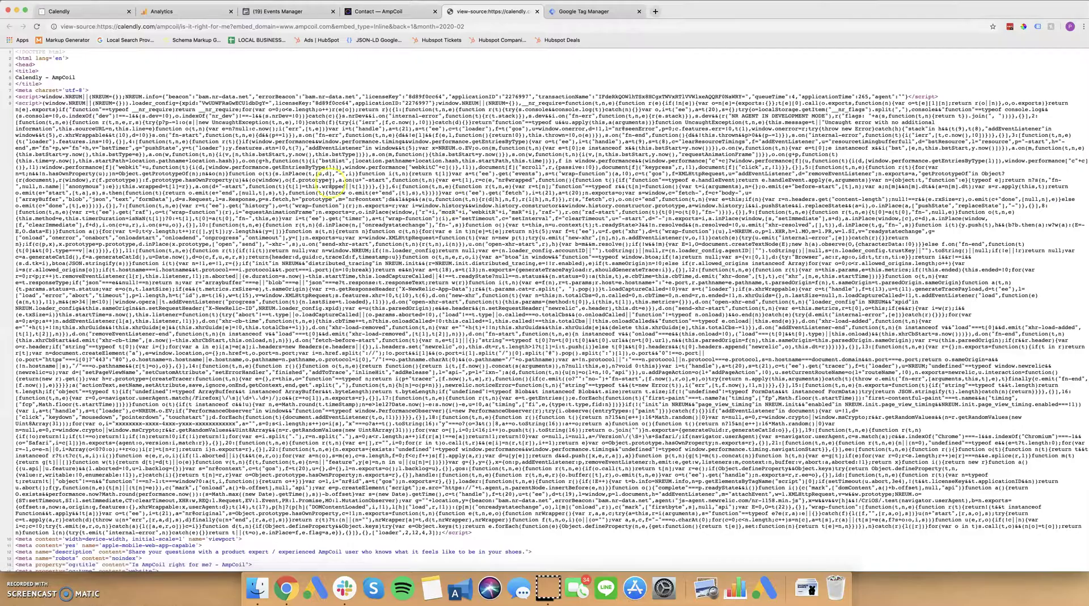
# Inspect the frame's meta tags, selecting the og:image line referencing calendly
pyautogui.scroll(-1, 48, 168)
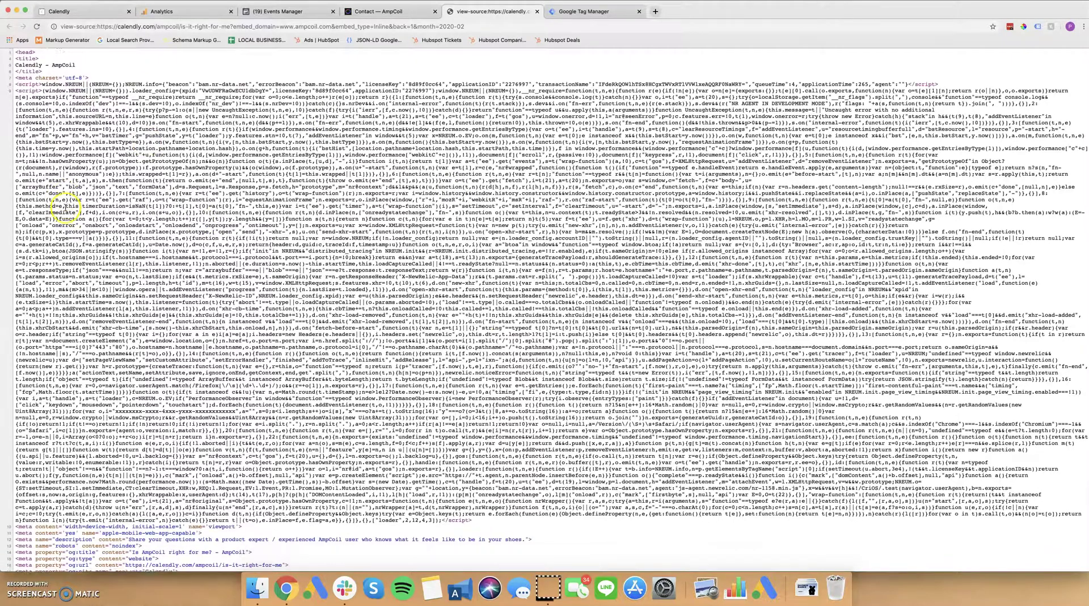
pyautogui.scroll(-1, 79, 227)
pyautogui.scroll(-2, 112, 281)
pyautogui.scroll(-3, 112, 281)
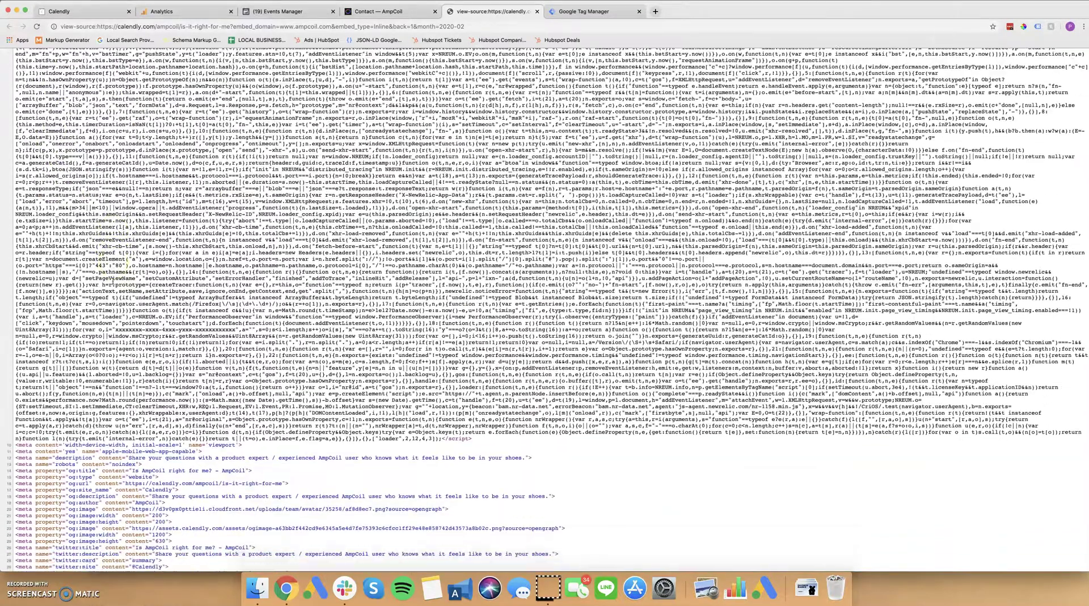
pyautogui.scroll(-3, 116, 301)
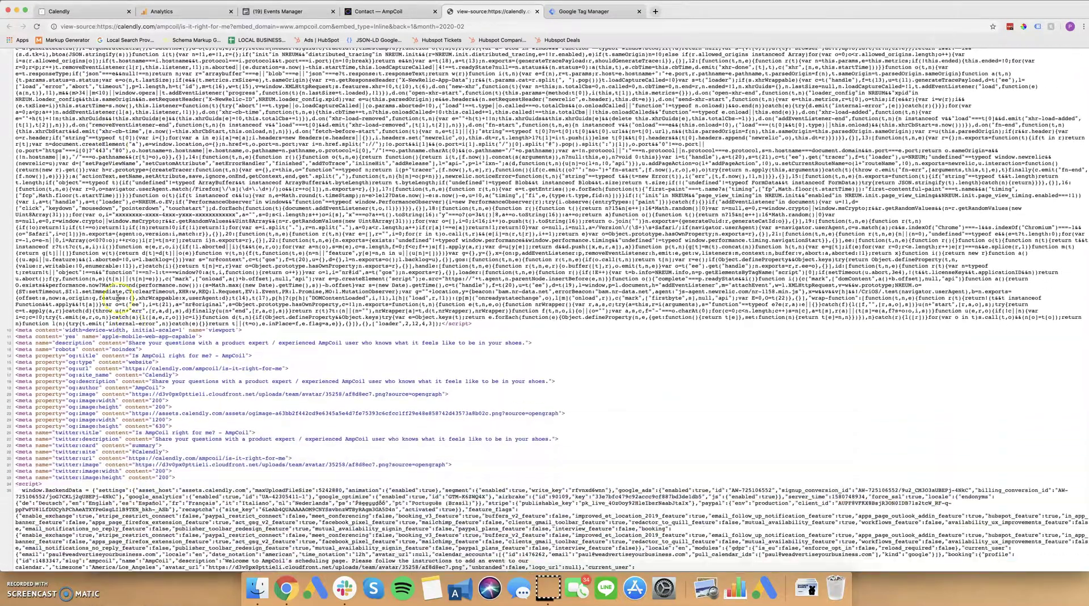
pyautogui.tripleClick(160, 413)
pyautogui.doubleClick(192, 414)
# Close the frame source and return to the Tag Manager workspace overview
pyautogui.click(537, 11)
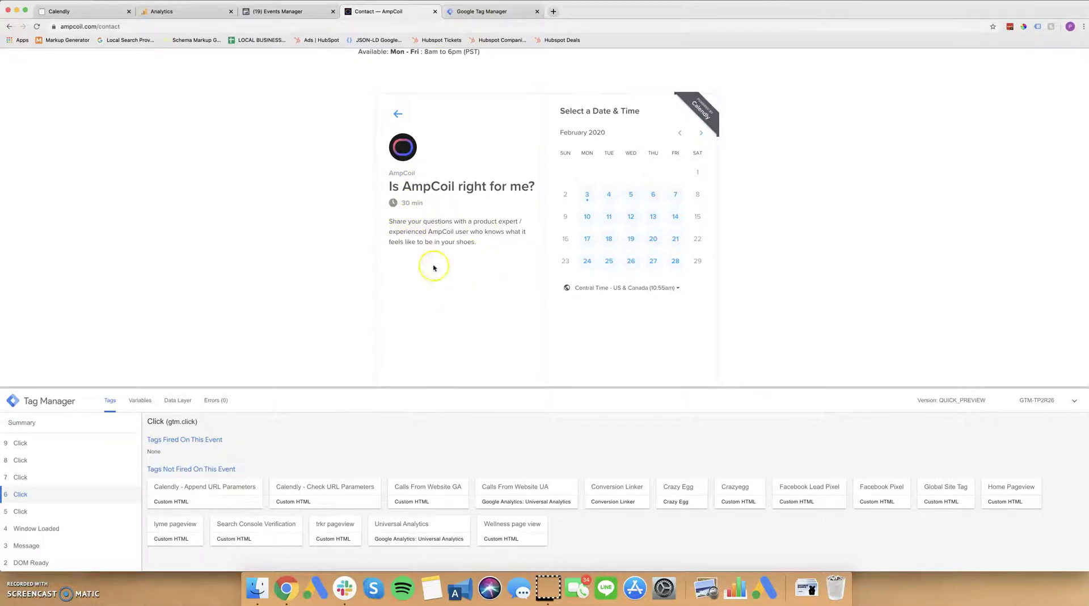
pyautogui.click(62, 12)
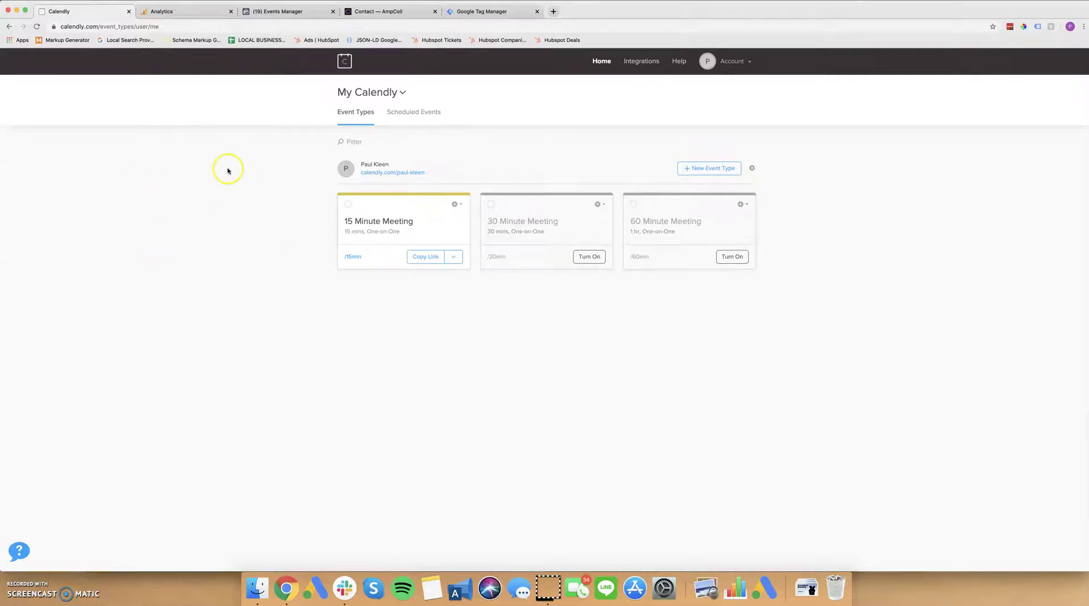
pyautogui.click(458, 17)
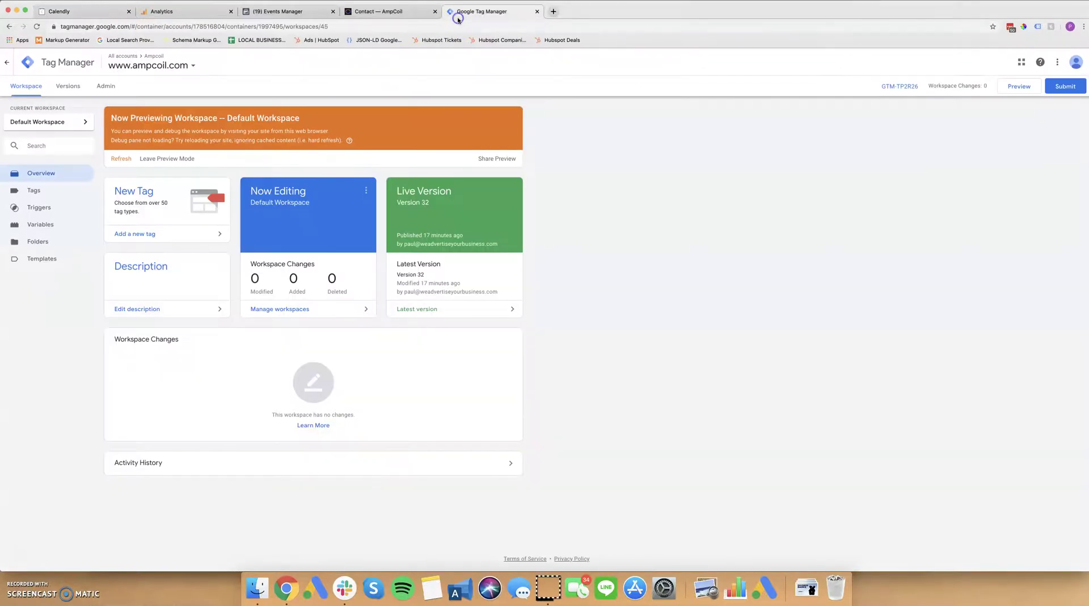
pyautogui.click(34, 190)
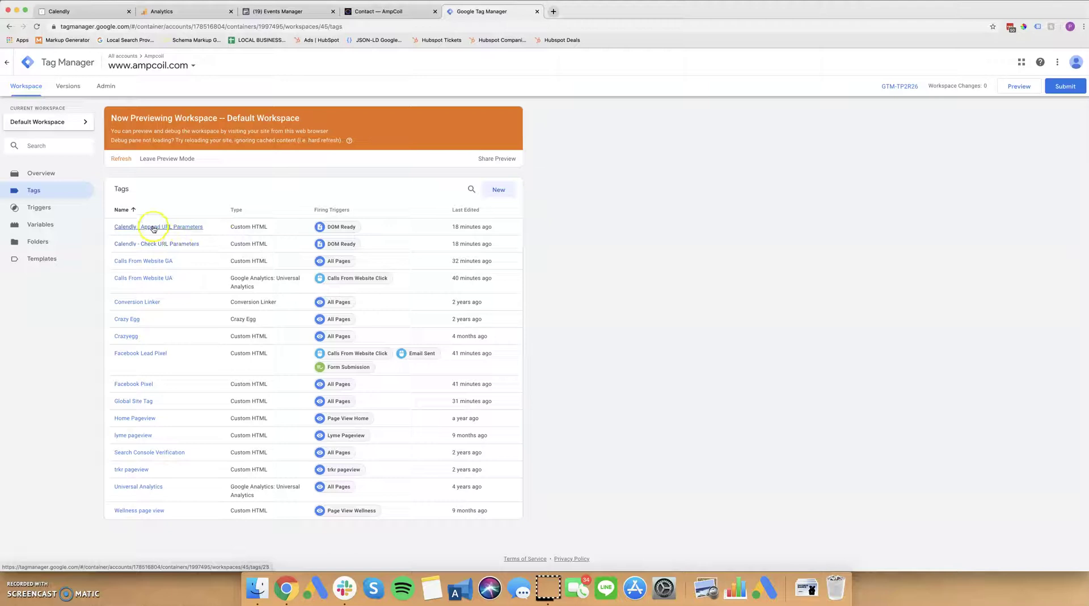
pyautogui.click(149, 228)
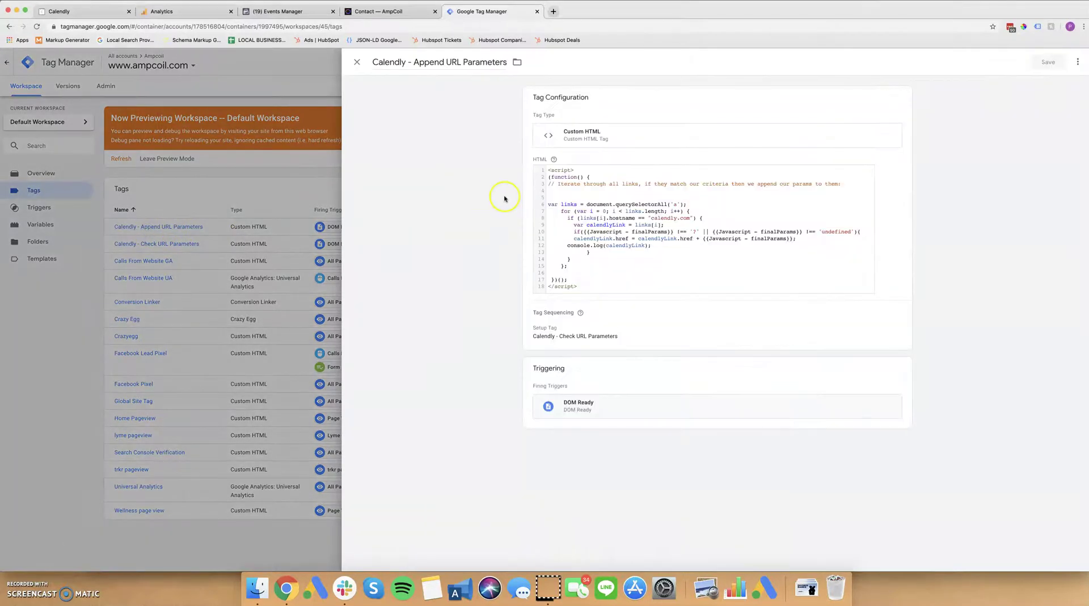
pyautogui.moveTo(717, 218)
pyautogui.click(564, 265)
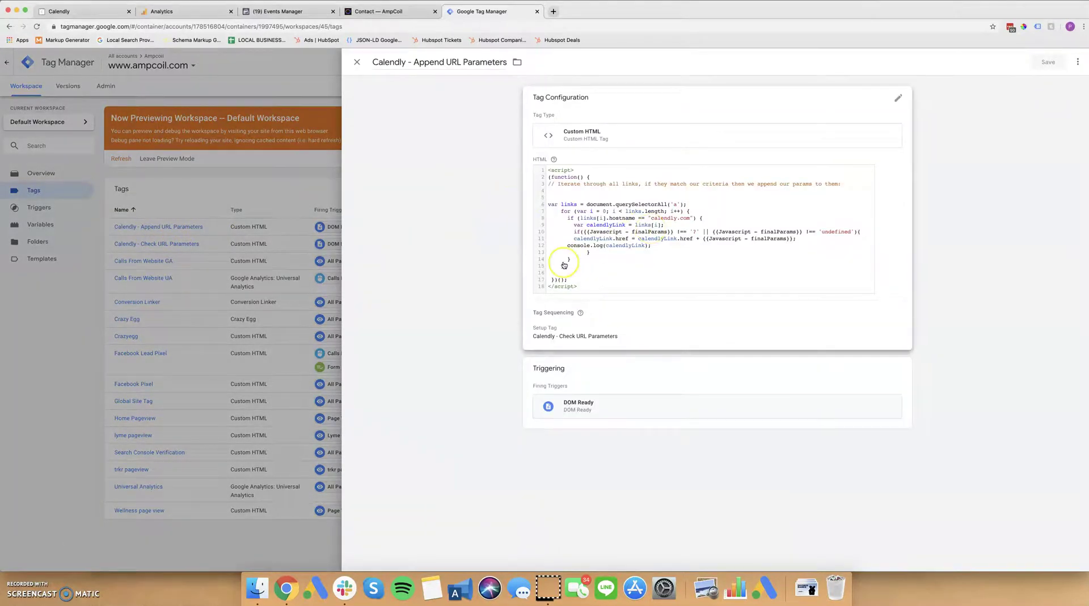
pyautogui.click(417, 198)
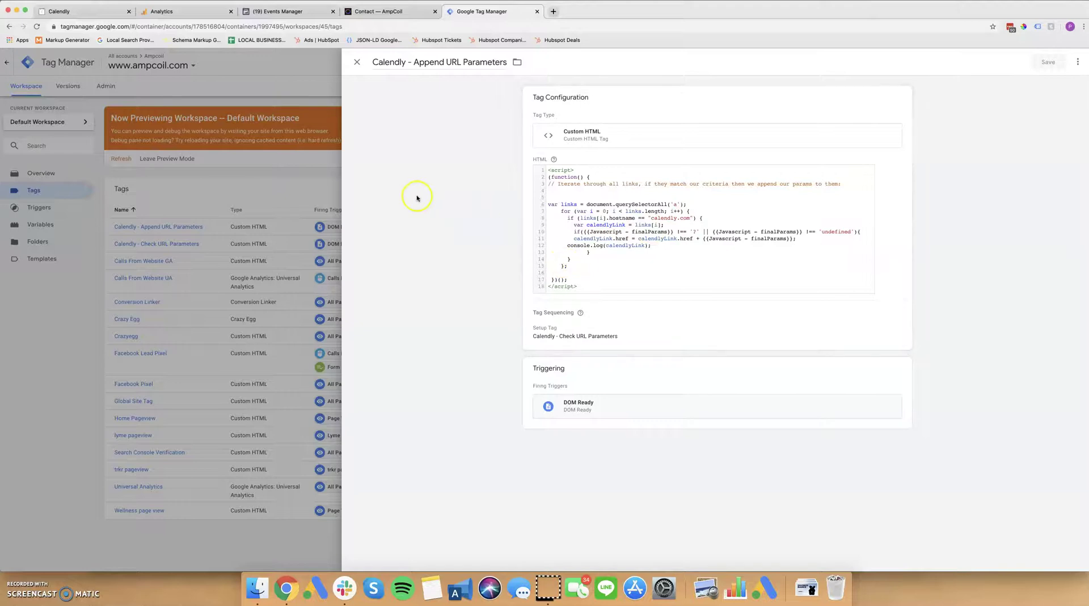
pyautogui.click(366, 17)
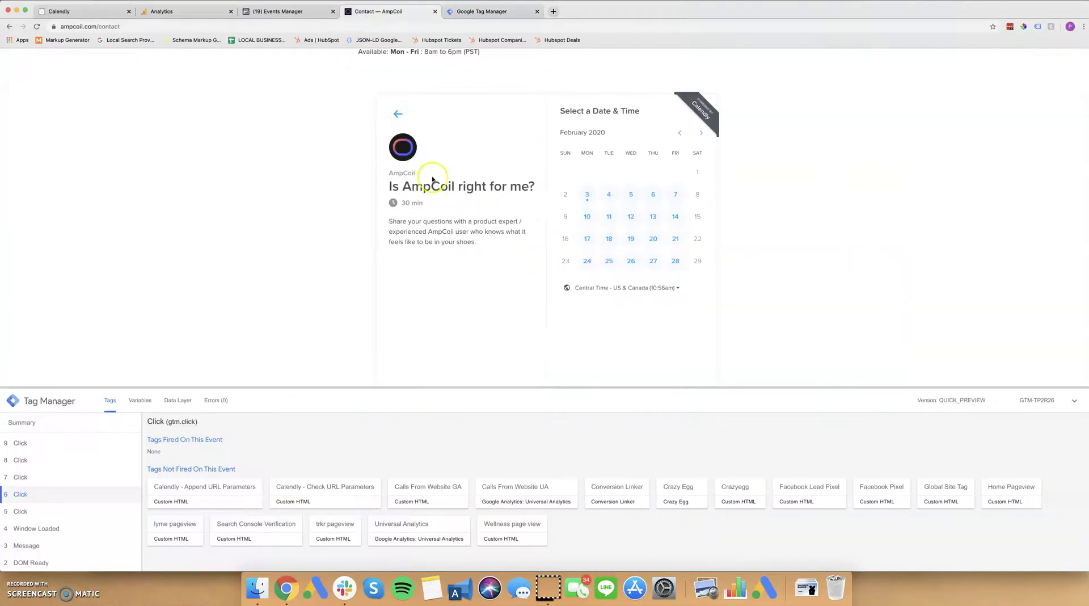
pyautogui.click(488, 12)
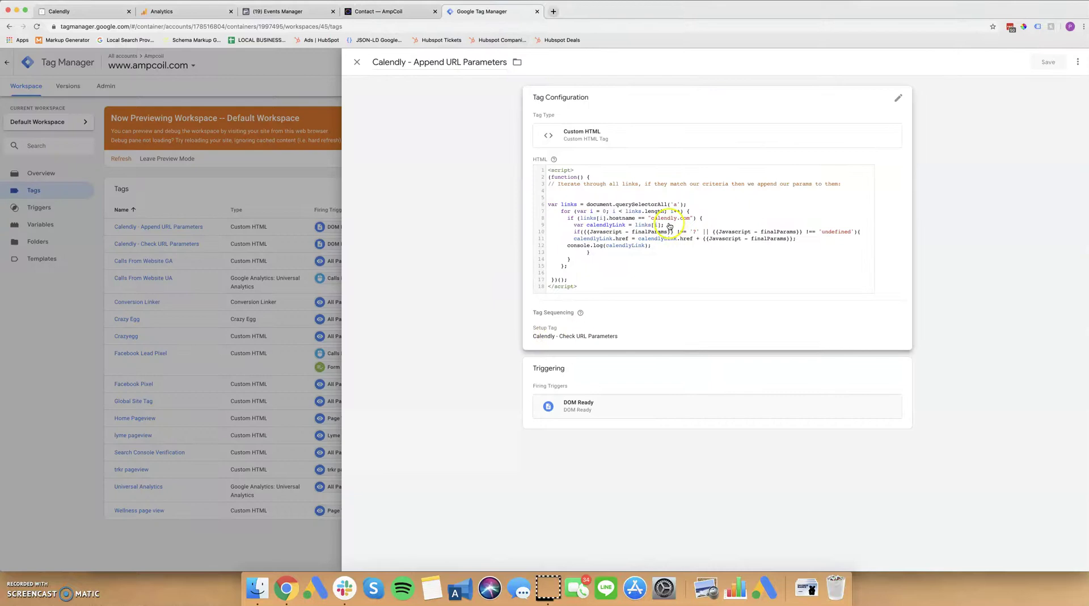
pyautogui.click(612, 281)
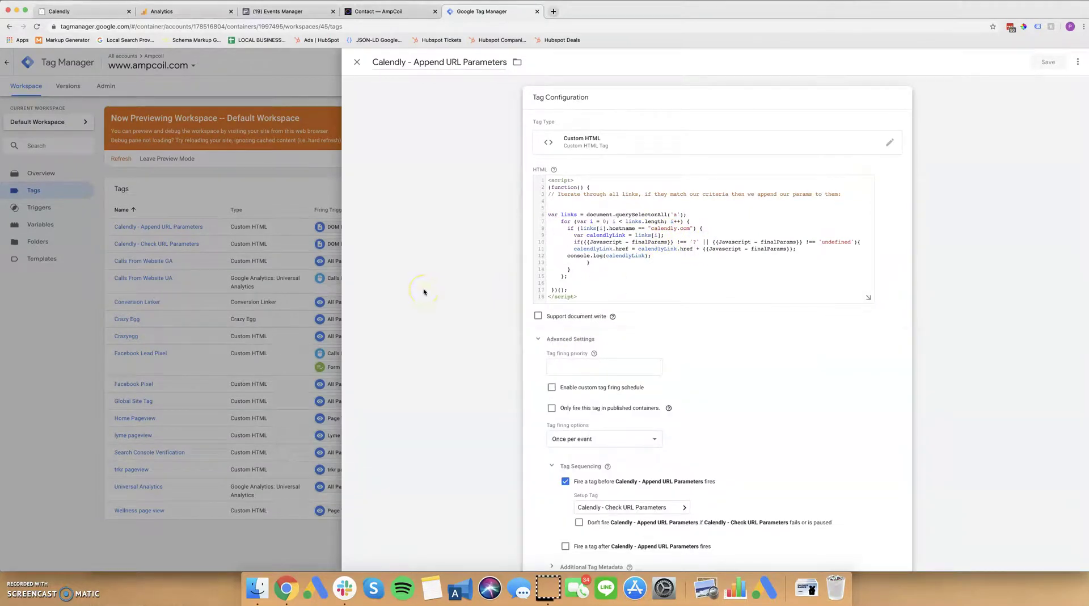
pyautogui.scroll(-1, 423, 288)
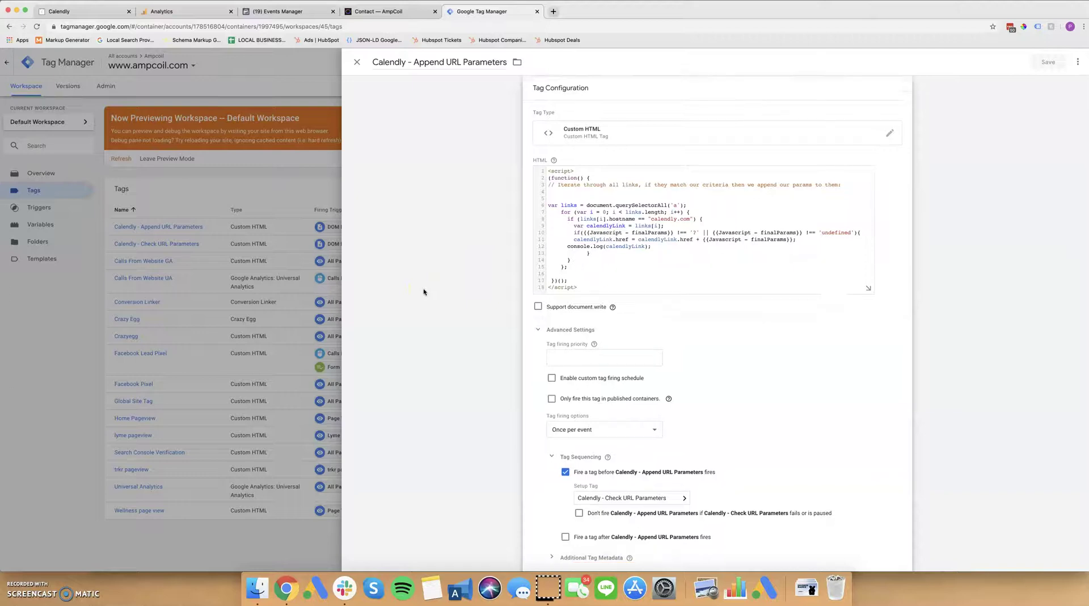
pyautogui.scroll(1, 438, 272)
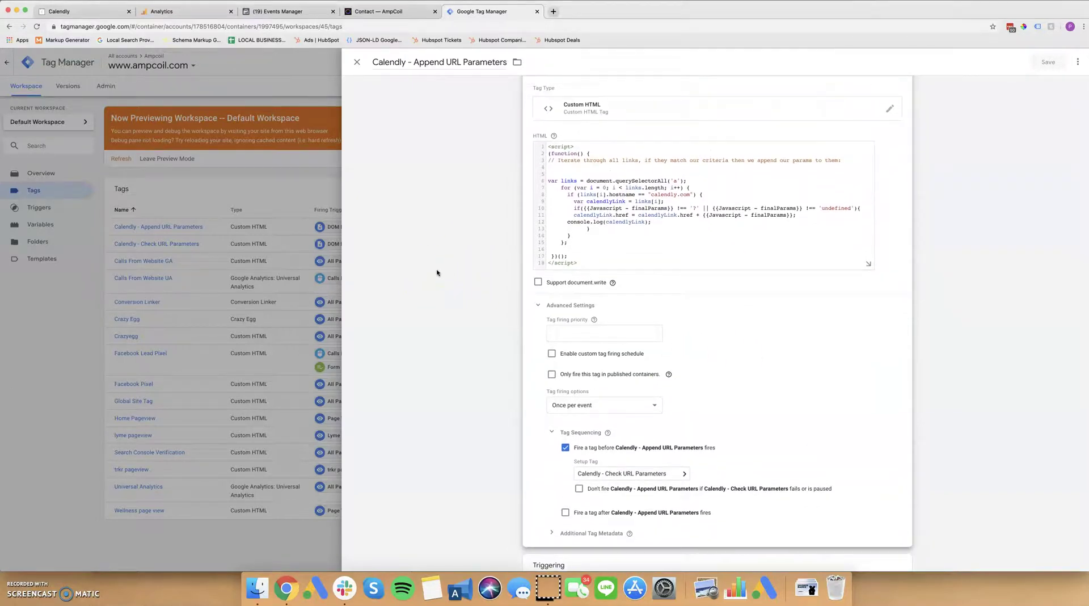
pyautogui.scroll(-1, 437, 273)
pyautogui.scroll(1, 437, 273)
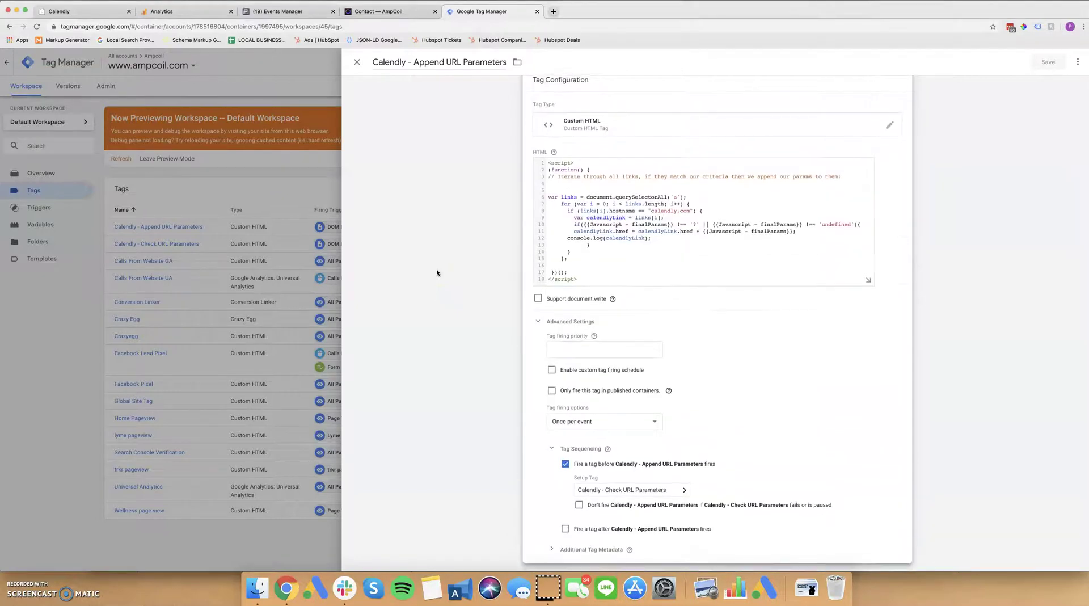
pyautogui.scroll(-3, 437, 273)
pyautogui.click(584, 535)
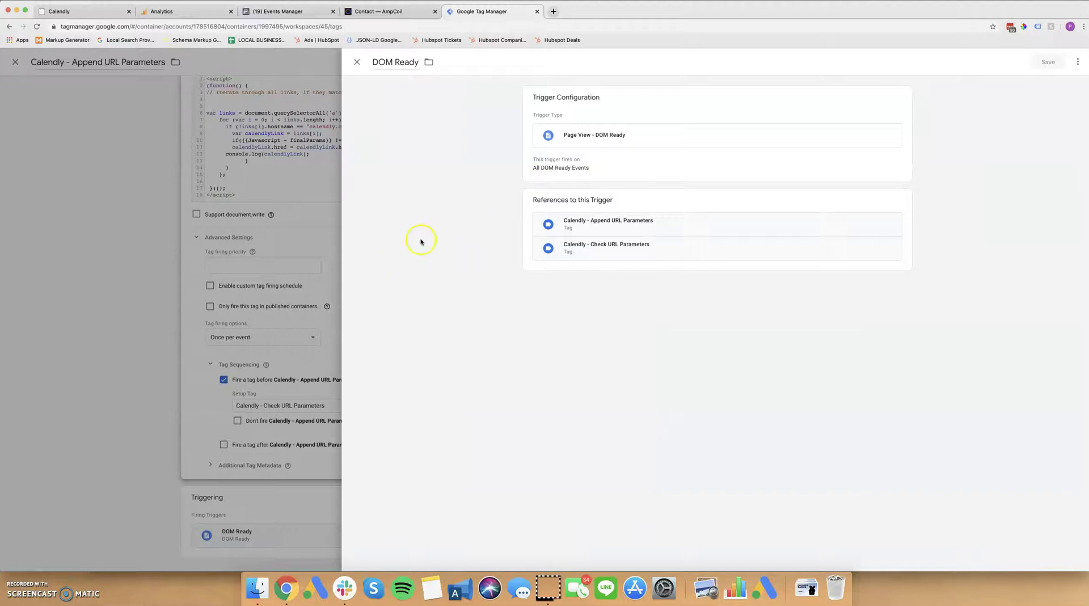
pyautogui.click(704, 93)
pyautogui.click(298, 179)
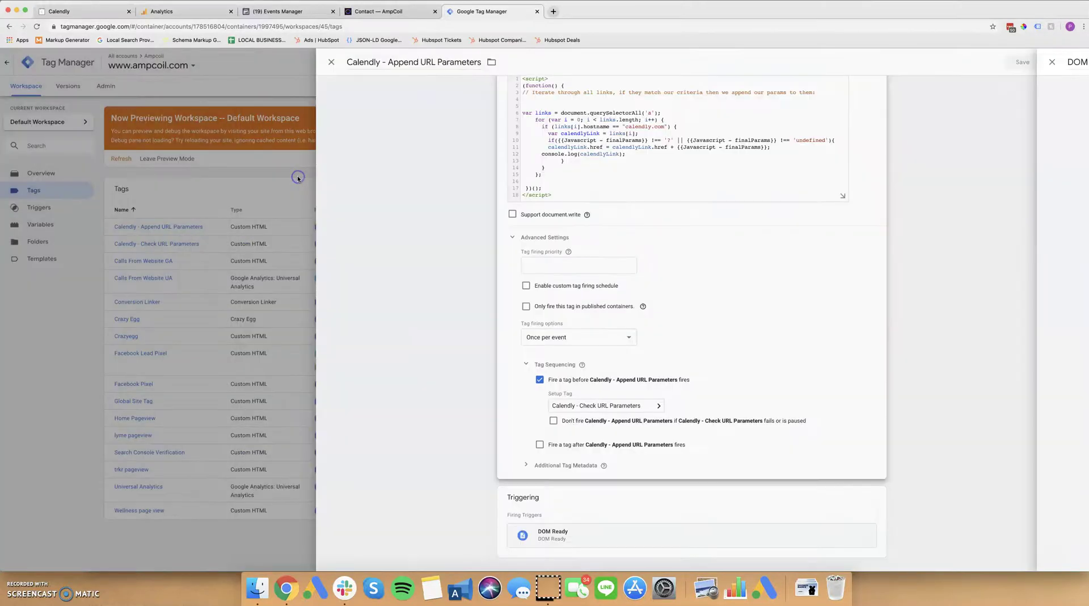
pyautogui.click(214, 192)
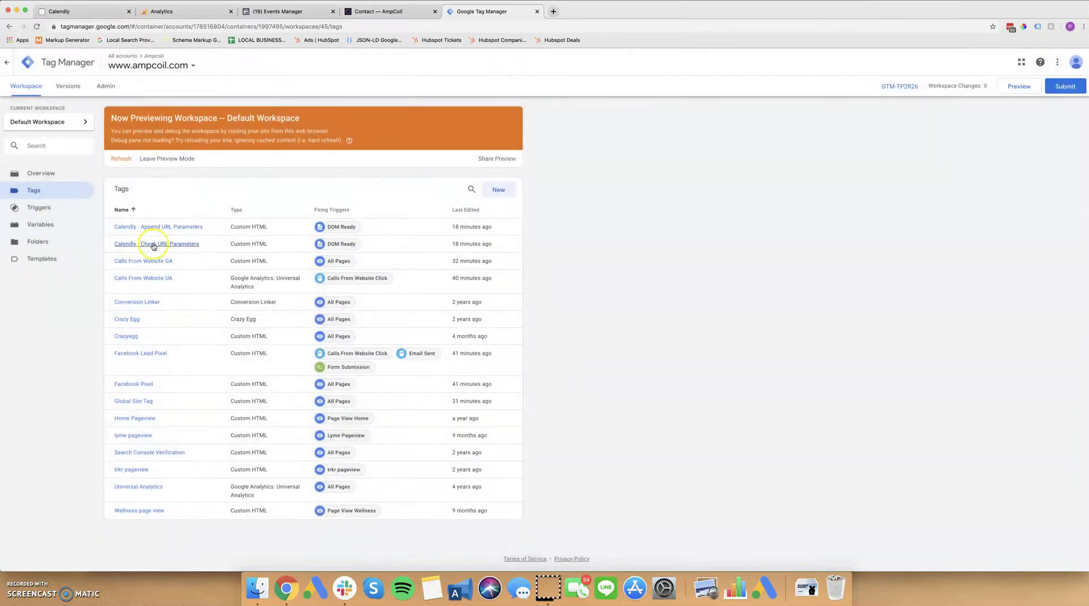
pyautogui.click(153, 244)
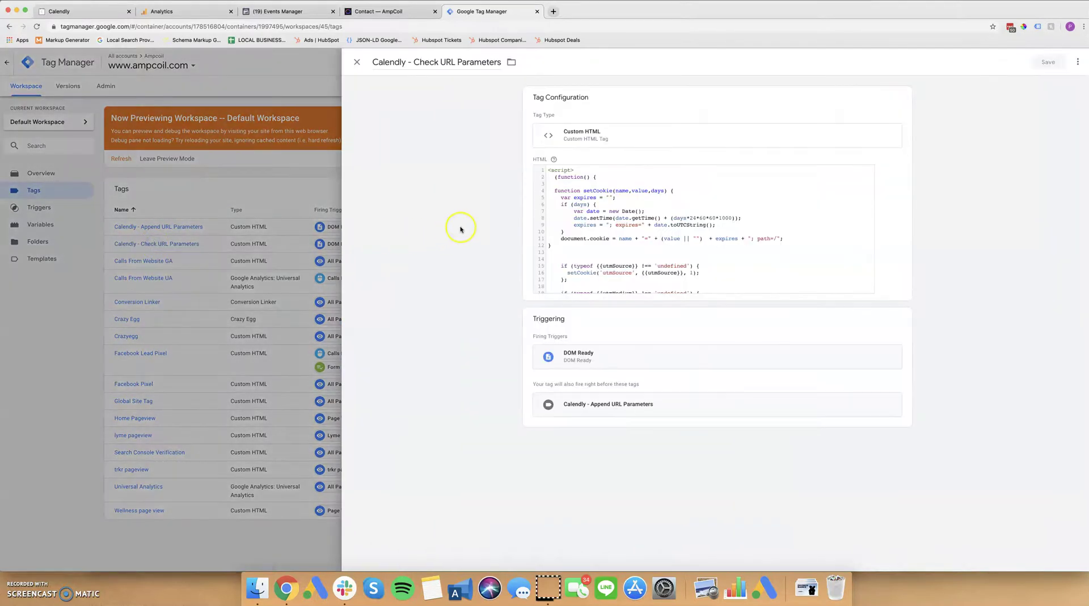
pyautogui.click(535, 157)
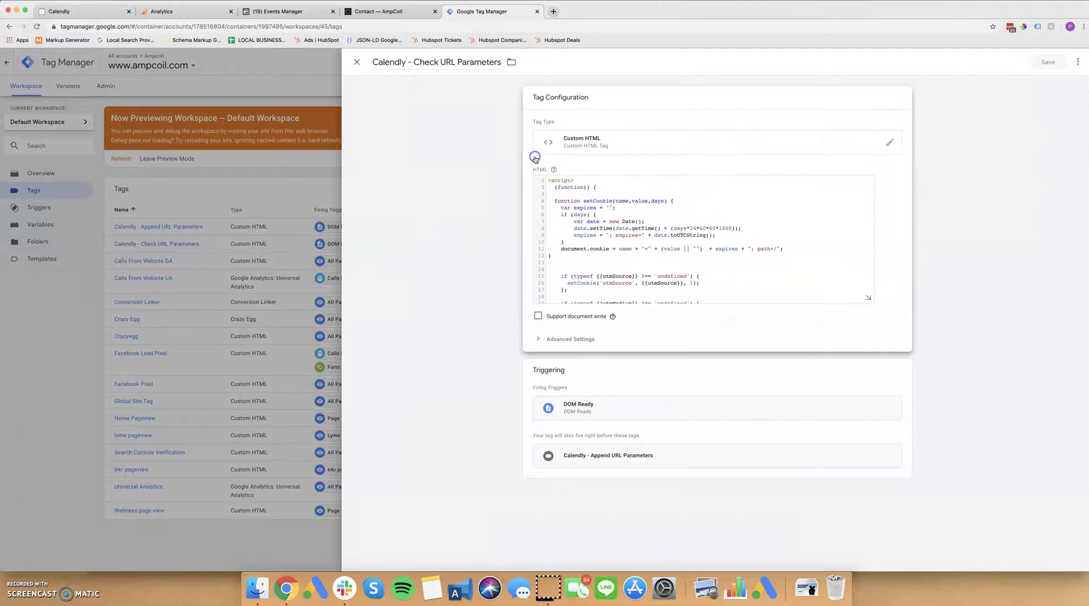
pyautogui.scroll(-3, 555, 254)
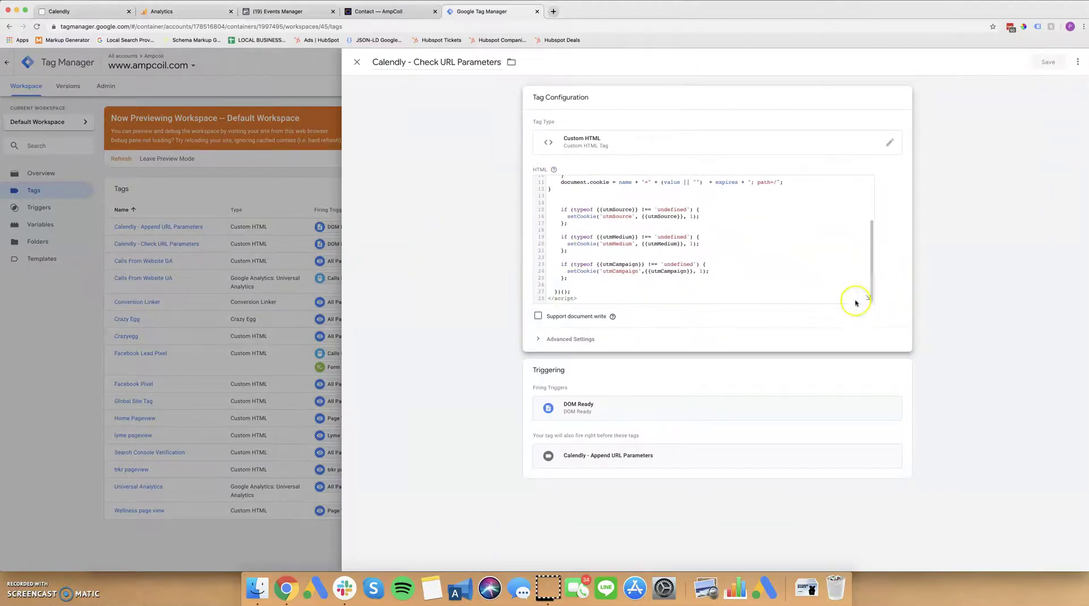
pyautogui.click(868, 301)
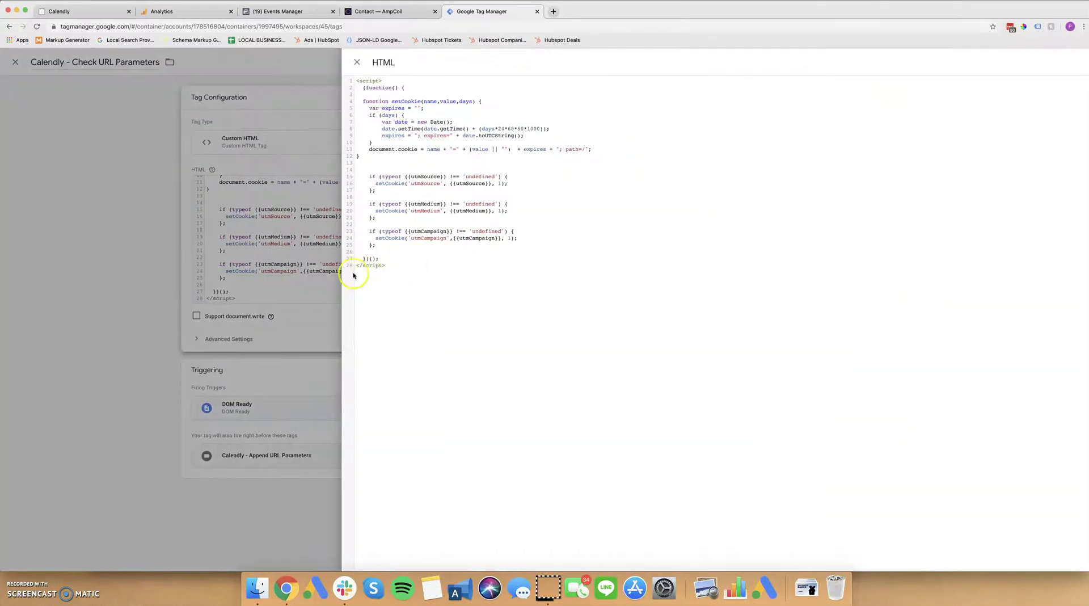
pyautogui.click(119, 251)
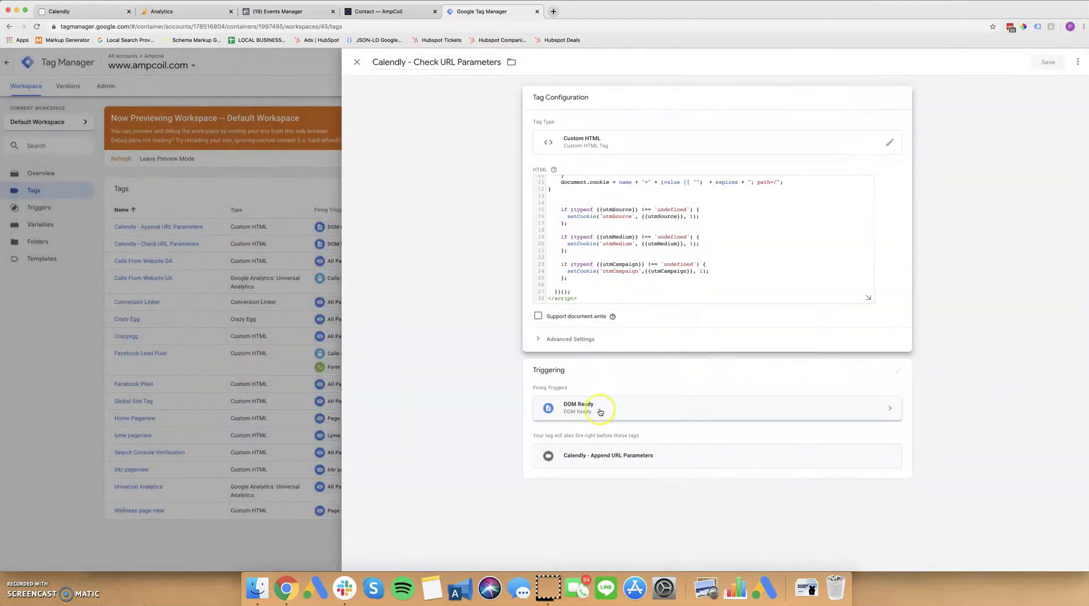
pyautogui.click(643, 386)
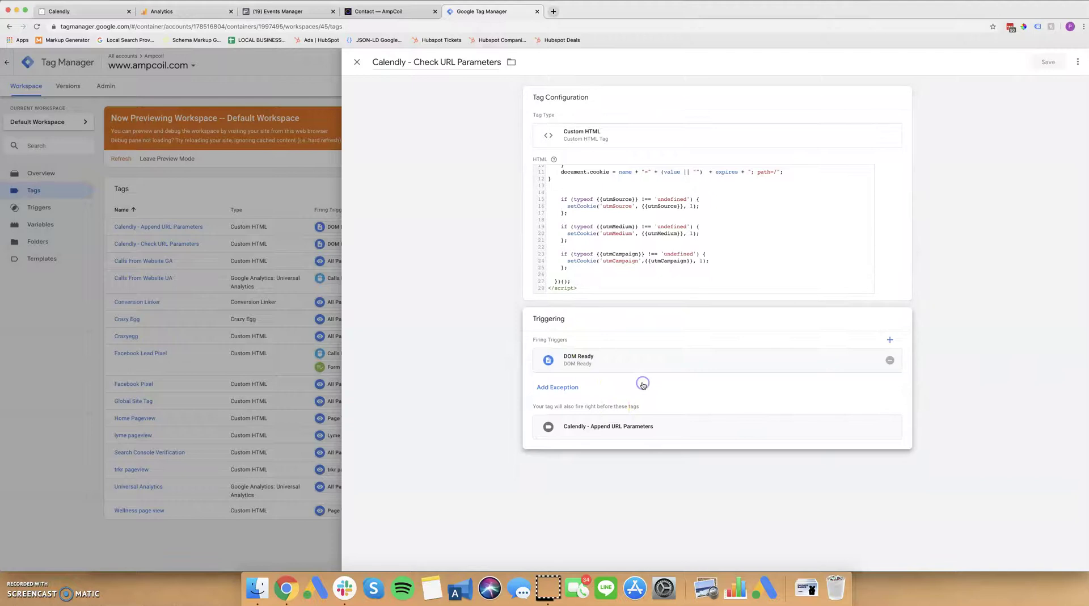
pyautogui.click(602, 358)
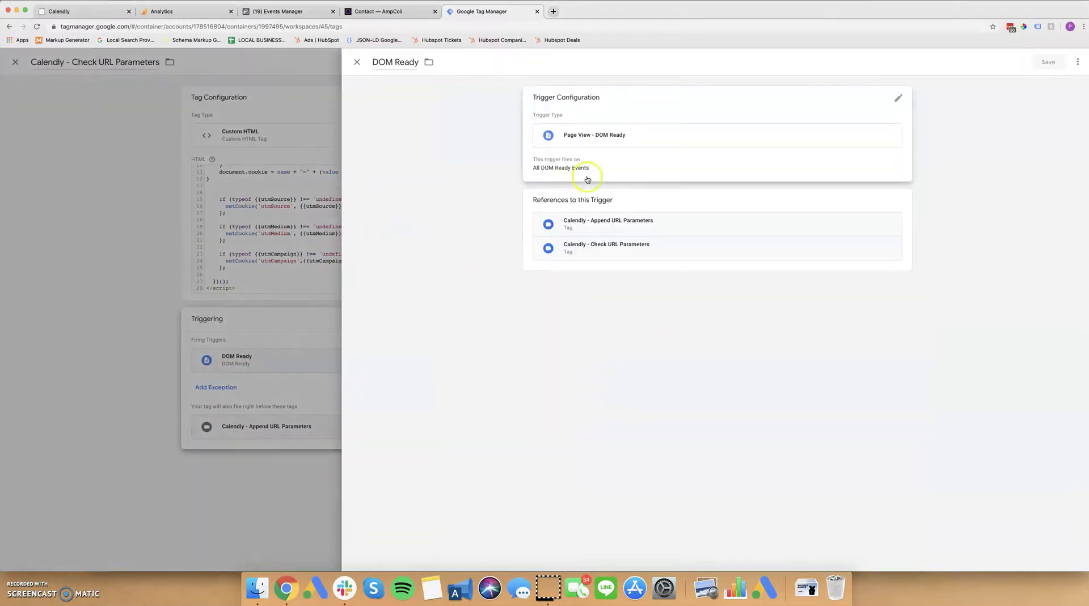
pyautogui.click(658, 159)
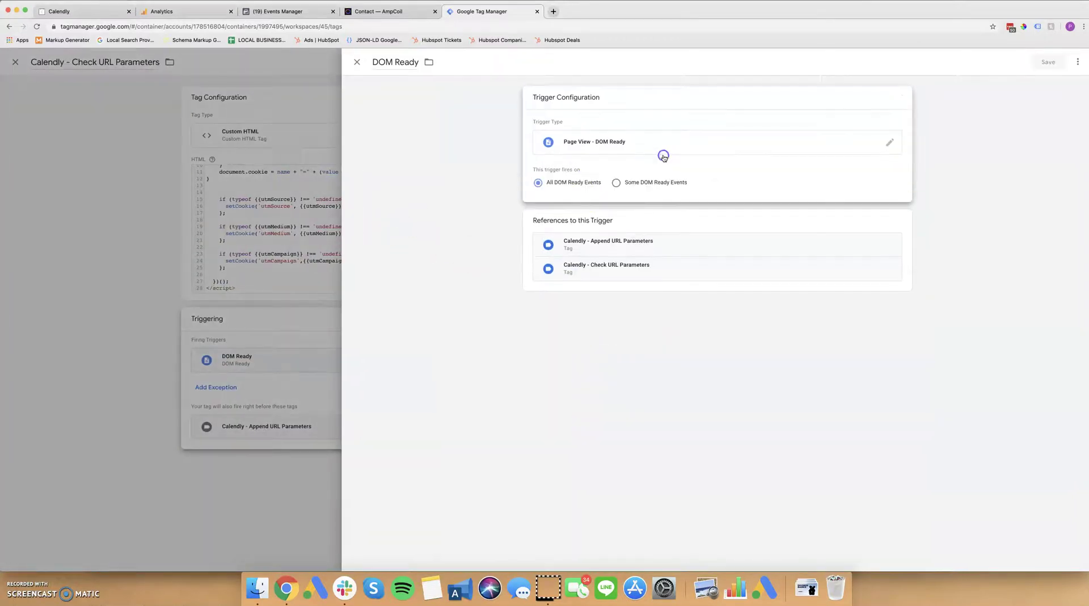
pyautogui.click(281, 202)
pyautogui.click(275, 187)
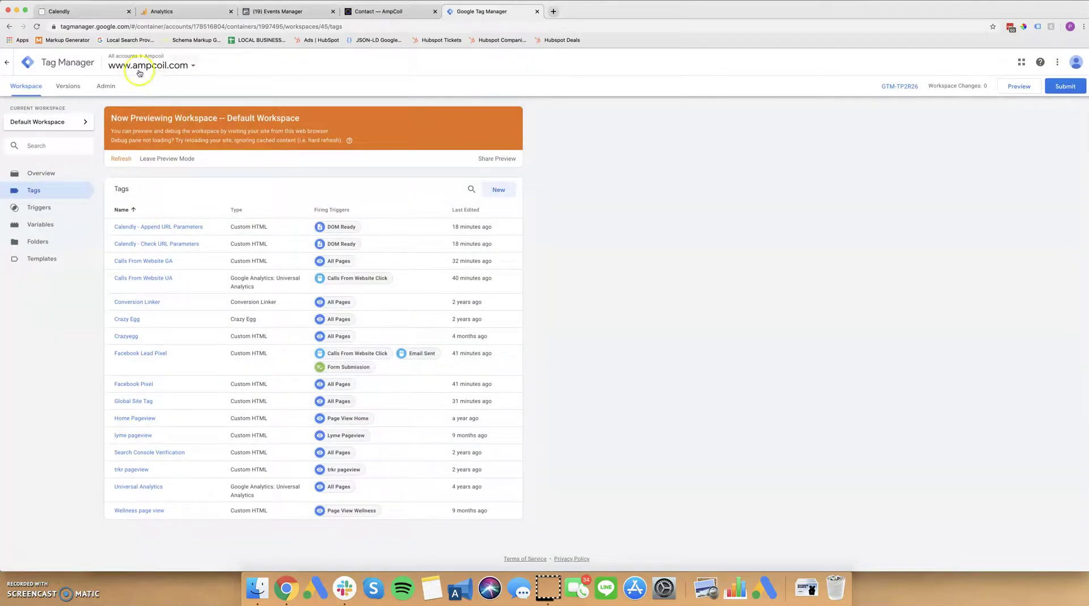
# Check the Calendly event types tab and return to the AmpCoil contact page in preview
pyautogui.click(367, 11)
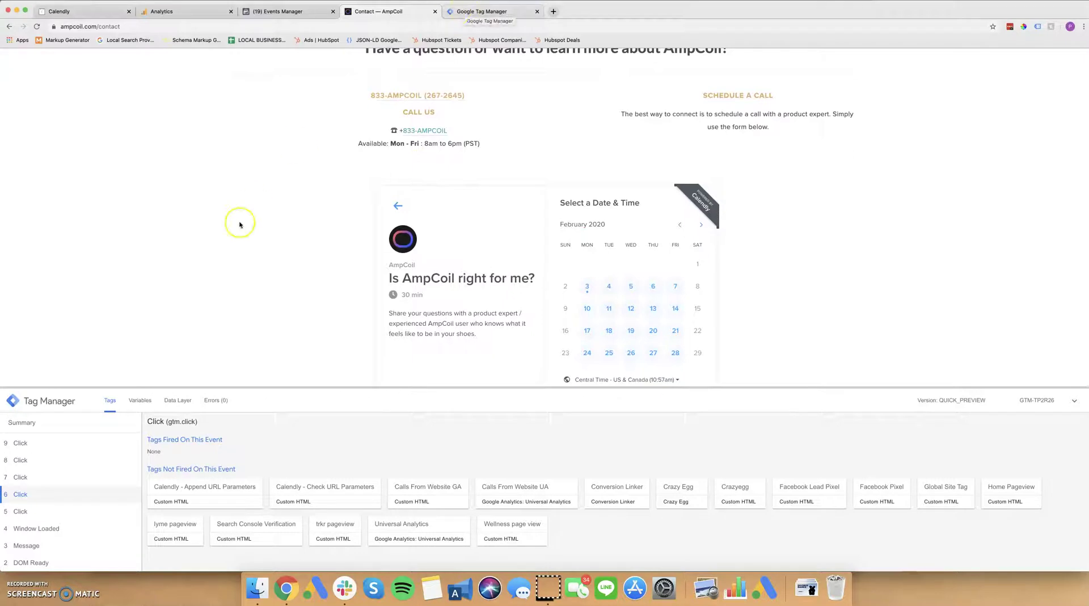
pyautogui.scroll(-1, 239, 225)
pyautogui.scroll(-2, 240, 225)
pyautogui.scroll(-1, 239, 224)
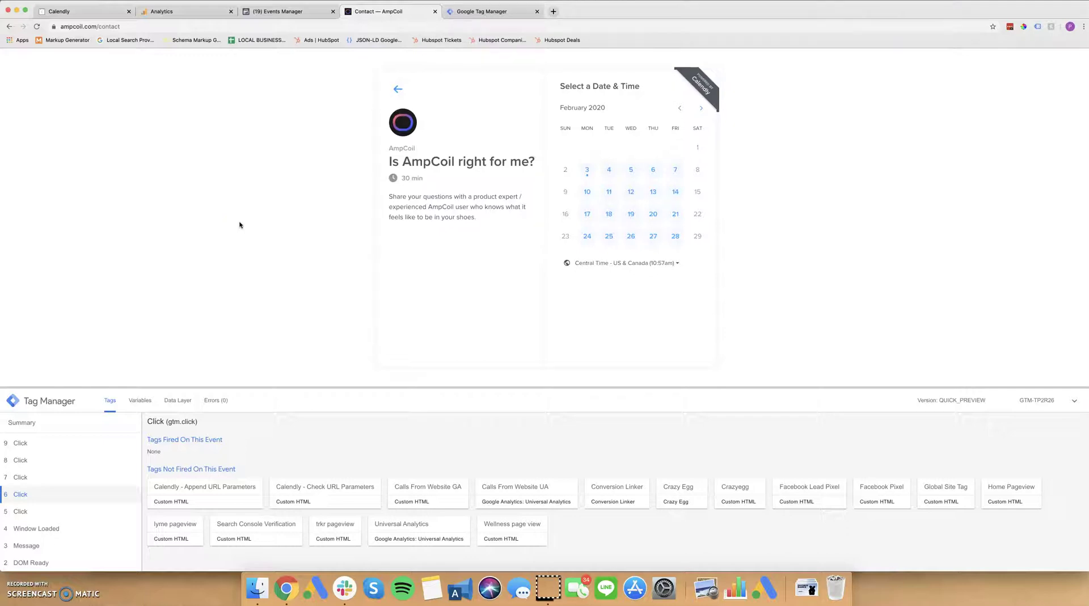
pyautogui.click(85, 10)
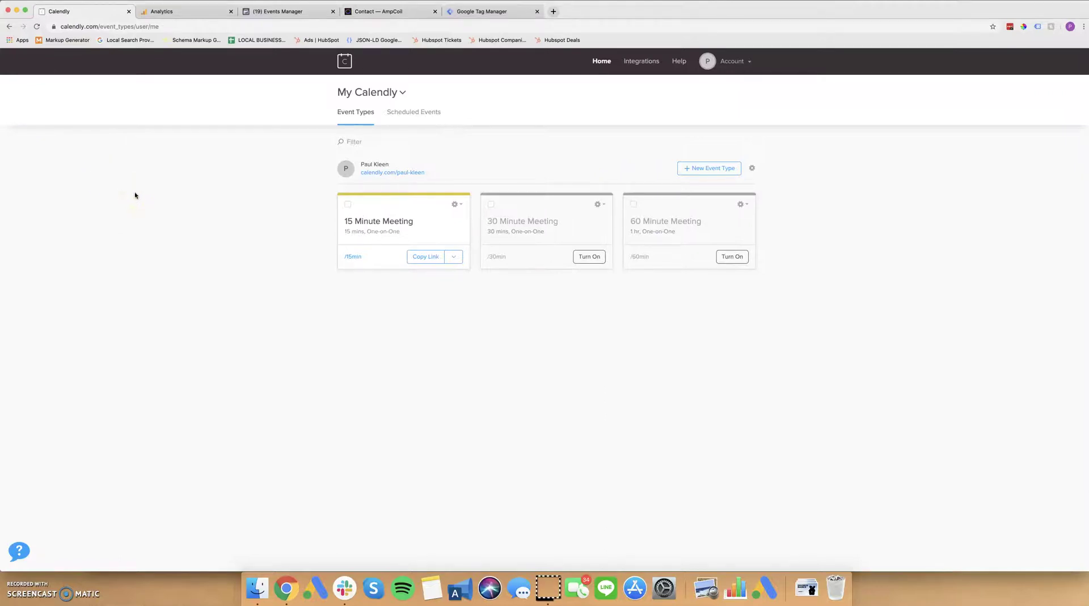
pyautogui.click(391, 13)
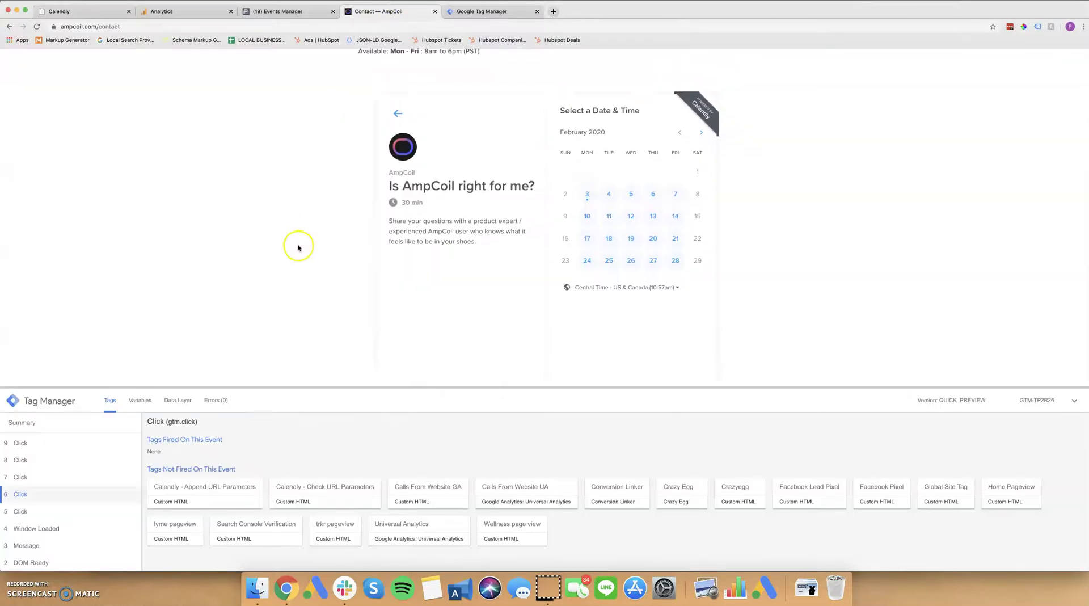
# Click the Calendly link to show the 'Is AmpCoil right for me?' date picker
pyautogui.scroll(2, 345, 213)
pyautogui.scroll(-2, 347, 211)
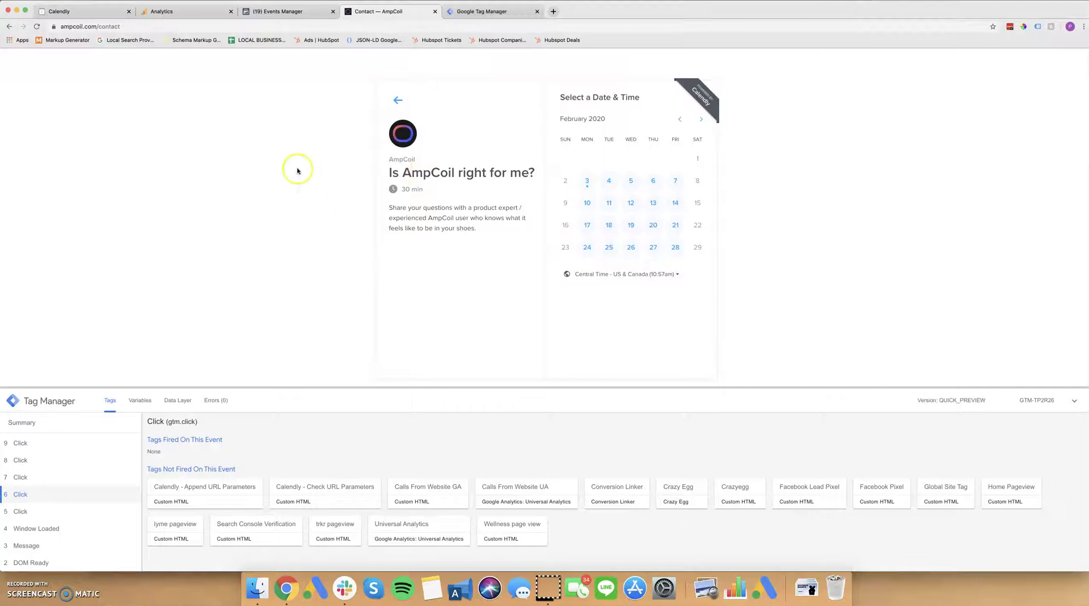
pyautogui.scroll(3, 273, 150)
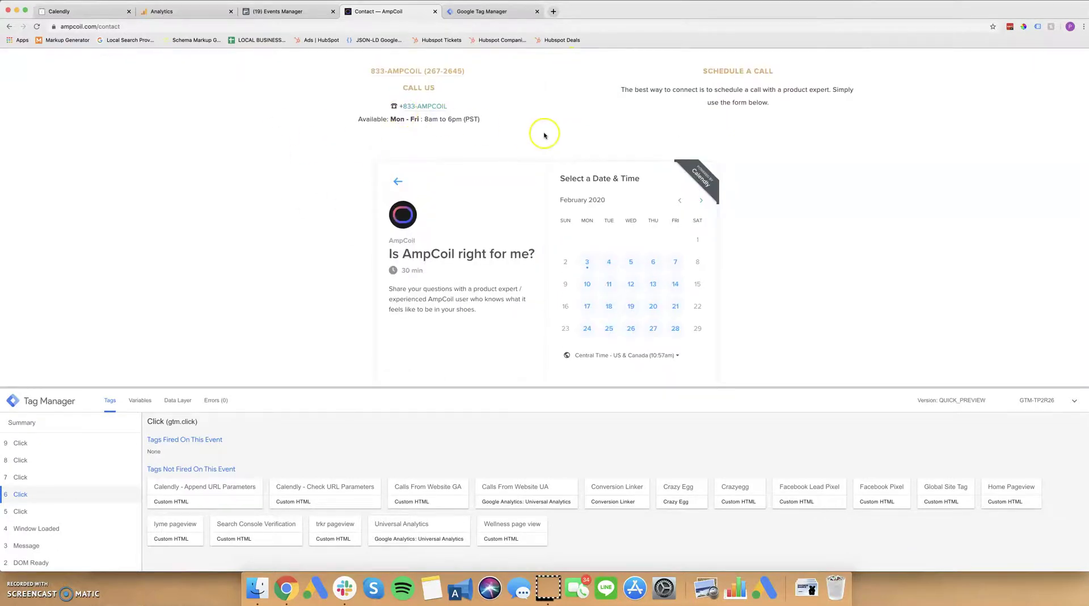
pyautogui.scroll(5, 544, 135)
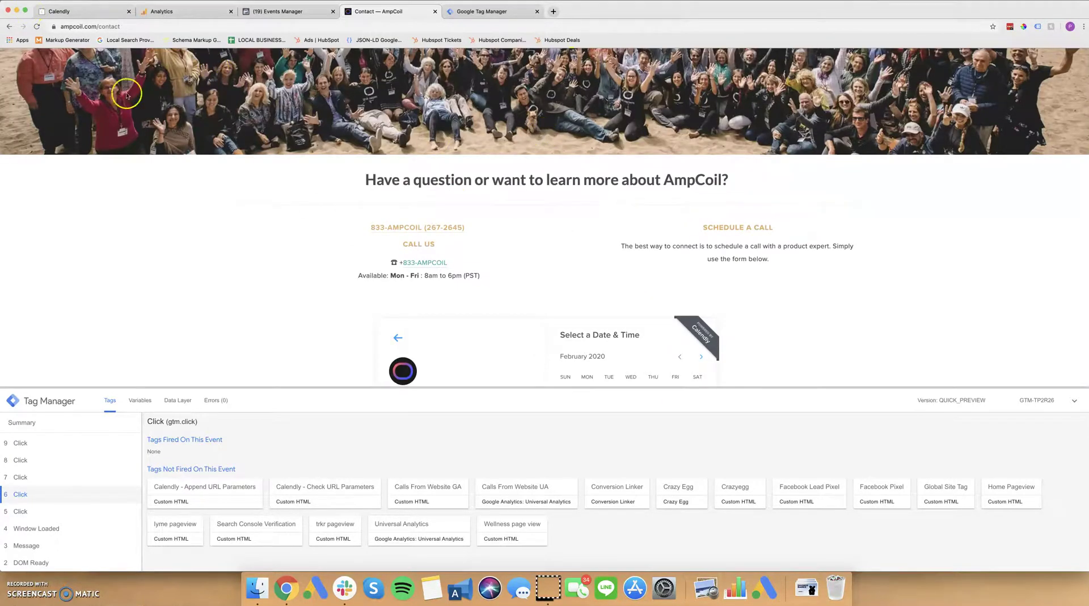
pyautogui.scroll(-8, 335, 254)
pyautogui.scroll(-5, 335, 253)
pyautogui.scroll(-4, 336, 253)
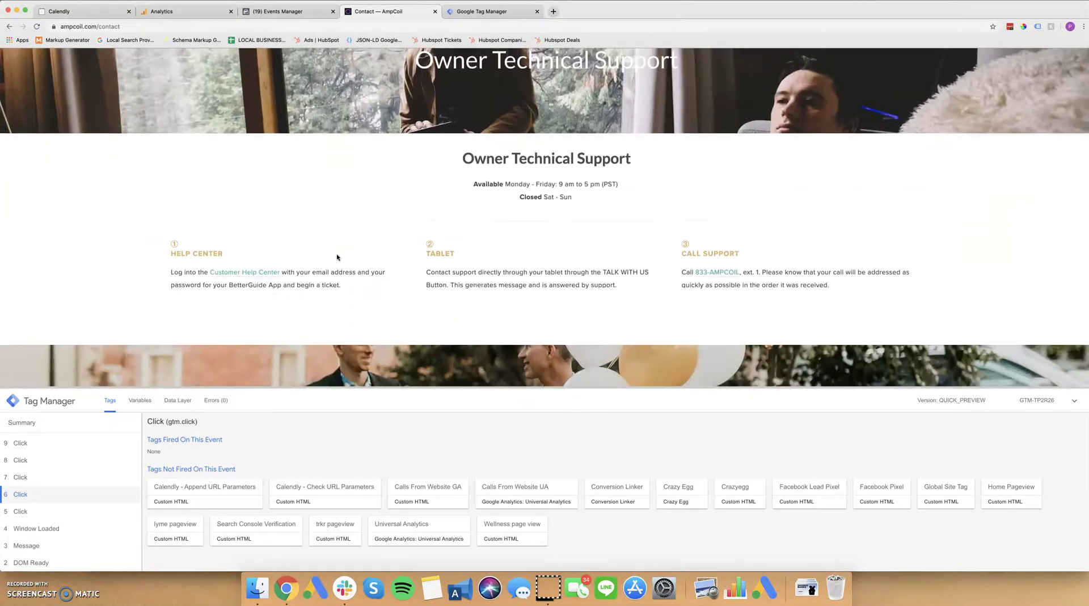
pyautogui.scroll(5, 336, 253)
pyautogui.scroll(2, 365, 245)
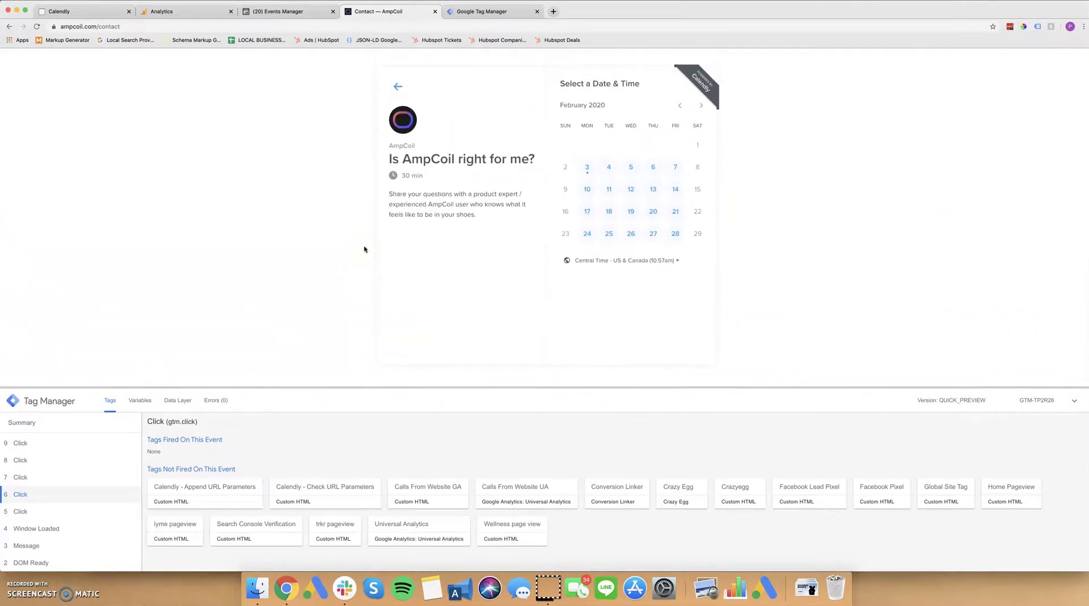
pyautogui.scroll(1, 348, 248)
pyautogui.click(327, 242)
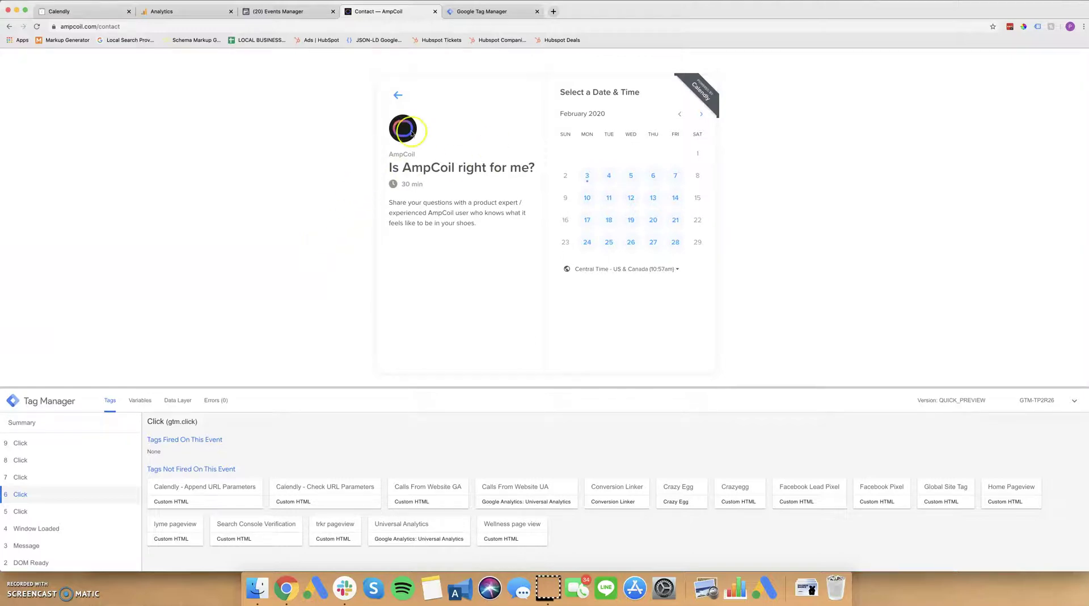
# From Calendly's Integrations list, open the Google Analytics card and its Pro-locked setup page
pyautogui.click(65, 12)
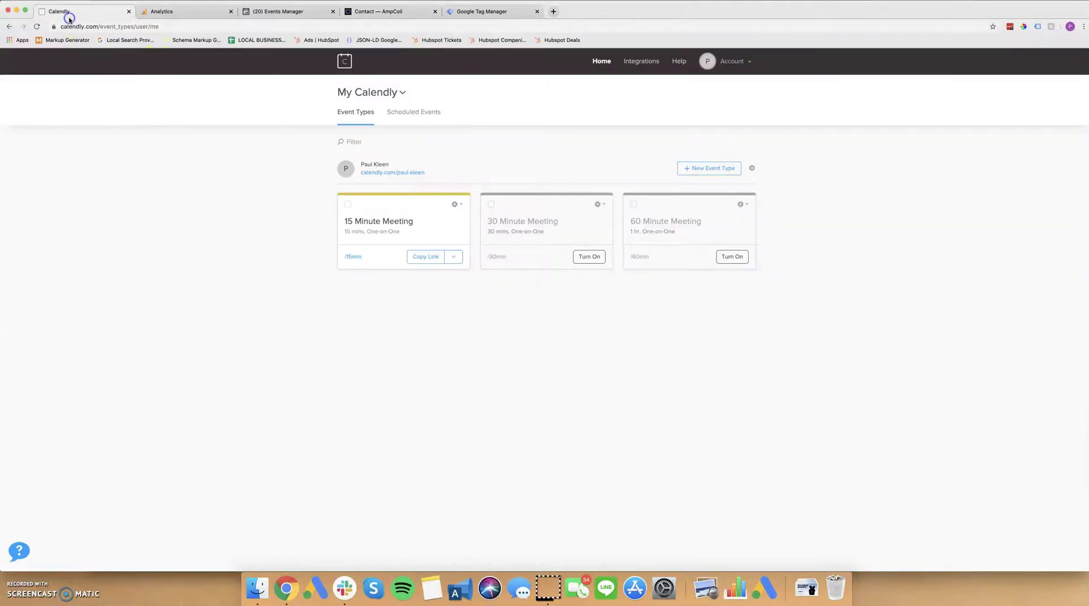
pyautogui.click(644, 62)
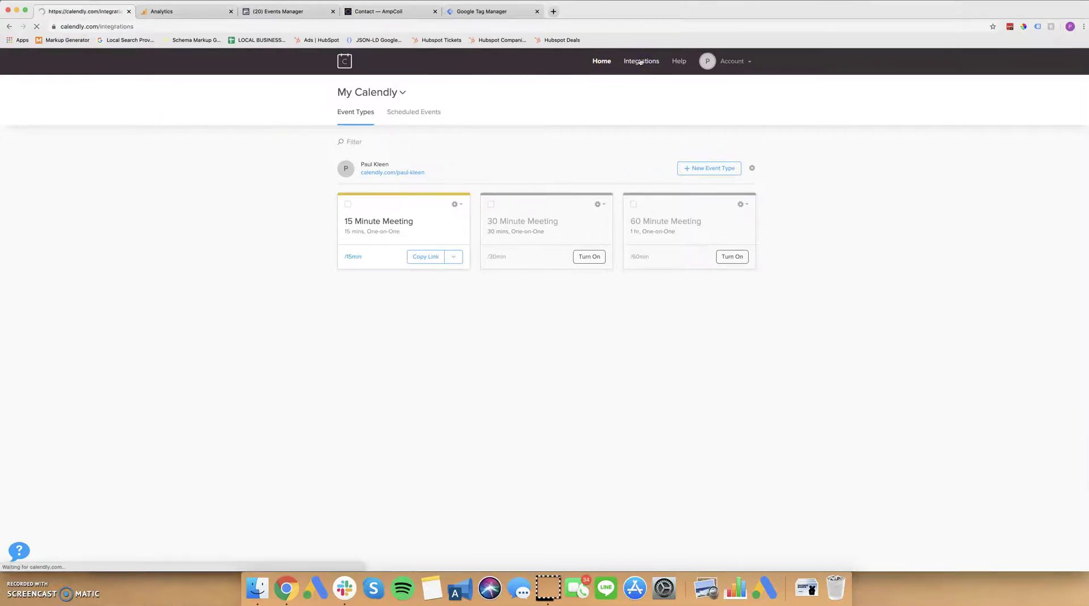
pyautogui.scroll(-2, 207, 253)
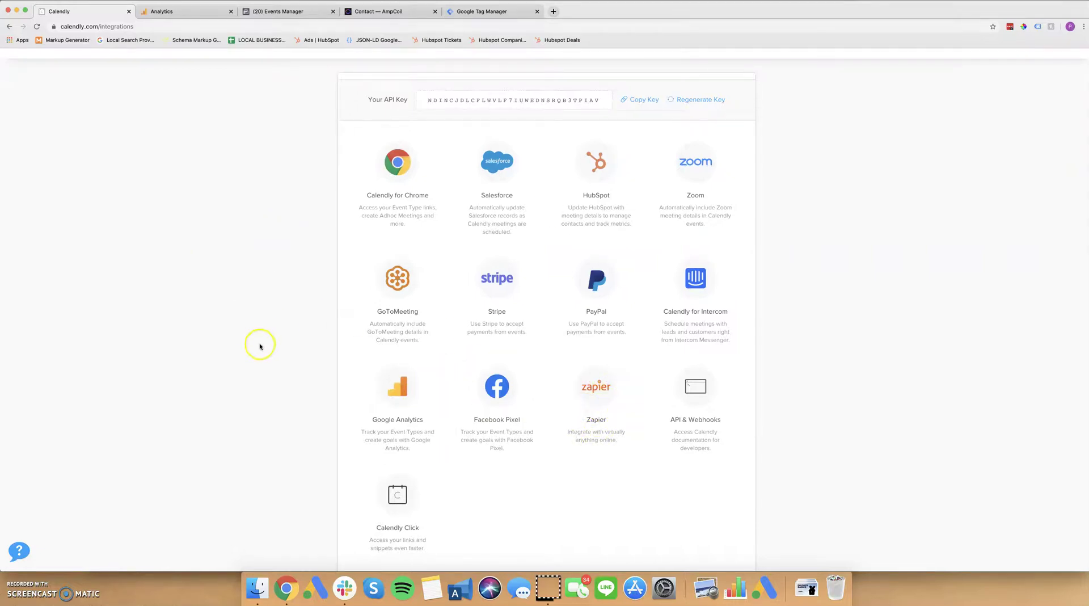
pyautogui.scroll(-1, 260, 345)
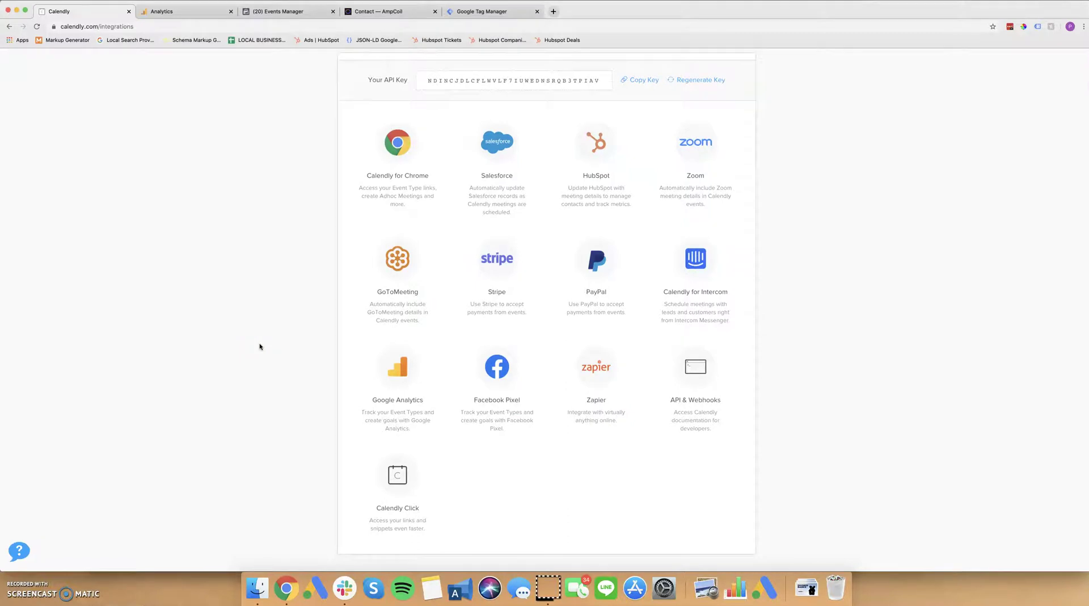
pyautogui.click(396, 372)
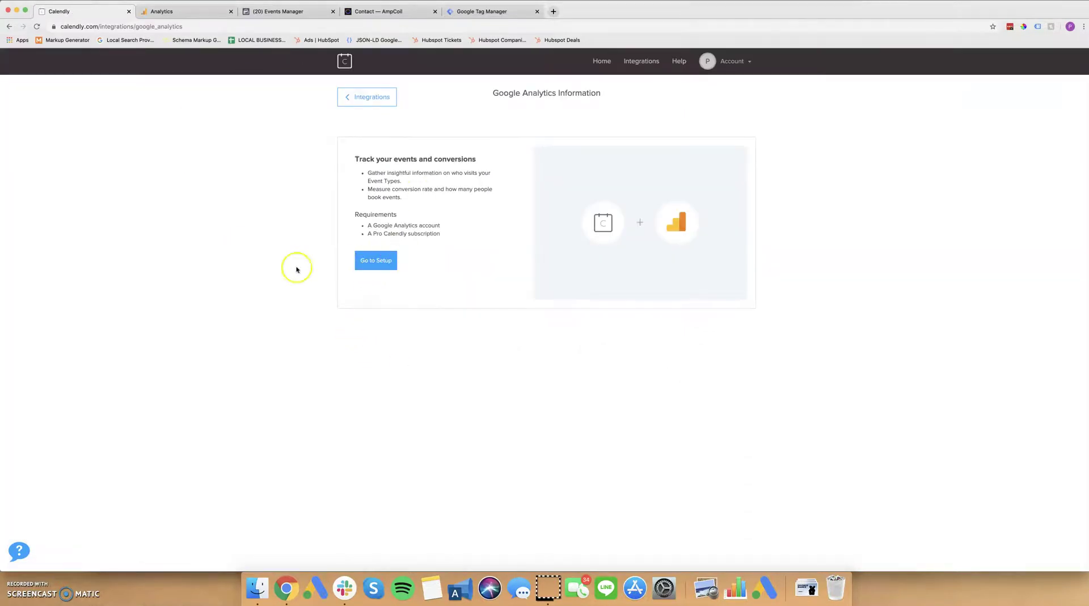
pyautogui.click(378, 257)
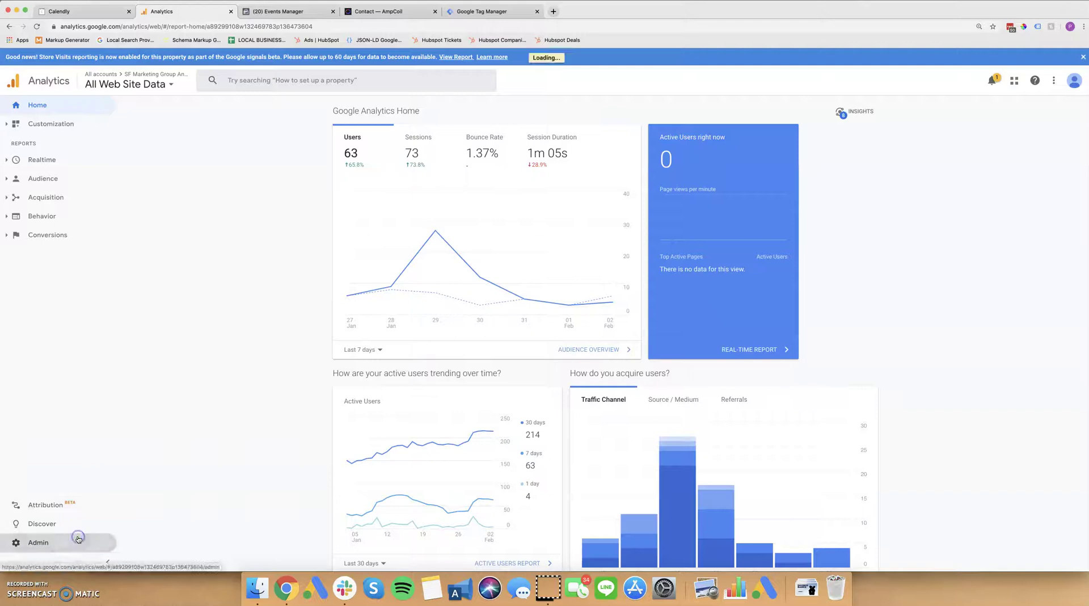
# Copy tracking ID UA-89299108-1 from Admin > Tracking Info > Tracking Code
pyautogui.click(78, 540)
pyautogui.click(382, 211)
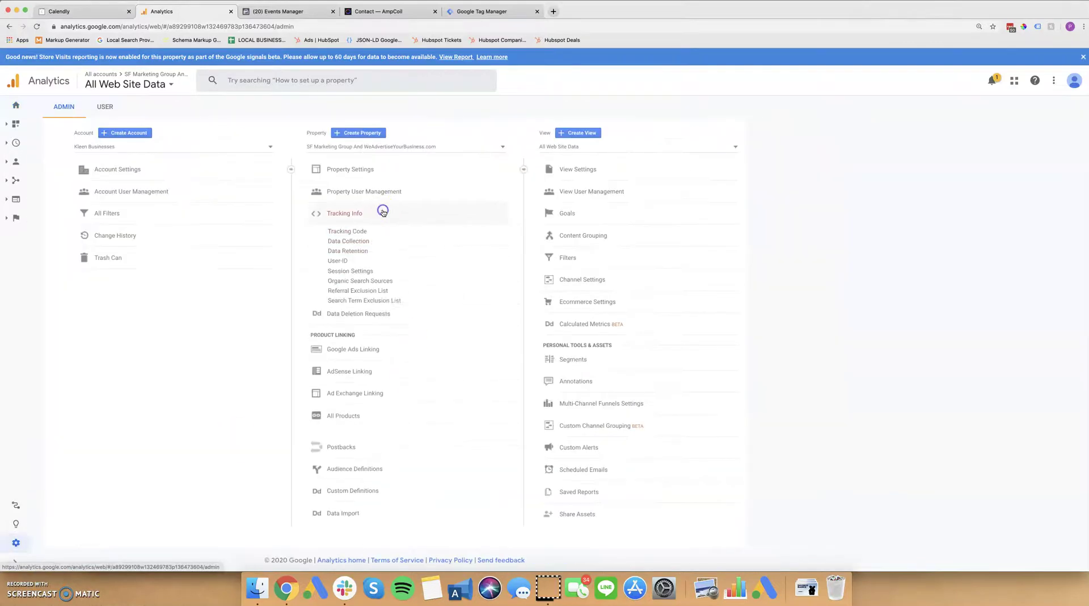
pyautogui.click(364, 233)
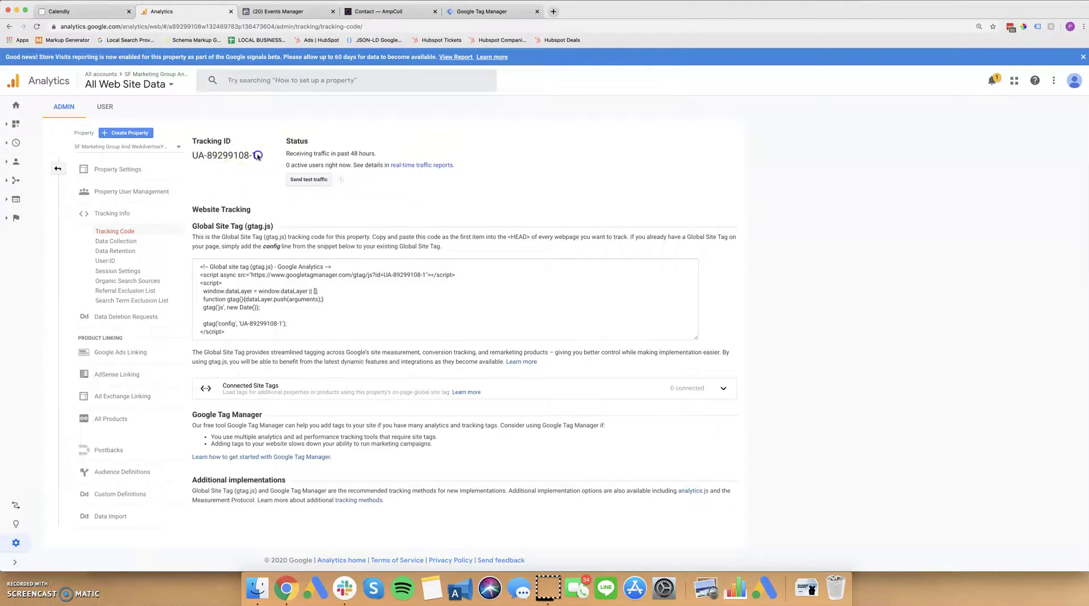
pyautogui.moveTo(257, 155); pyautogui.dragTo(192, 155)
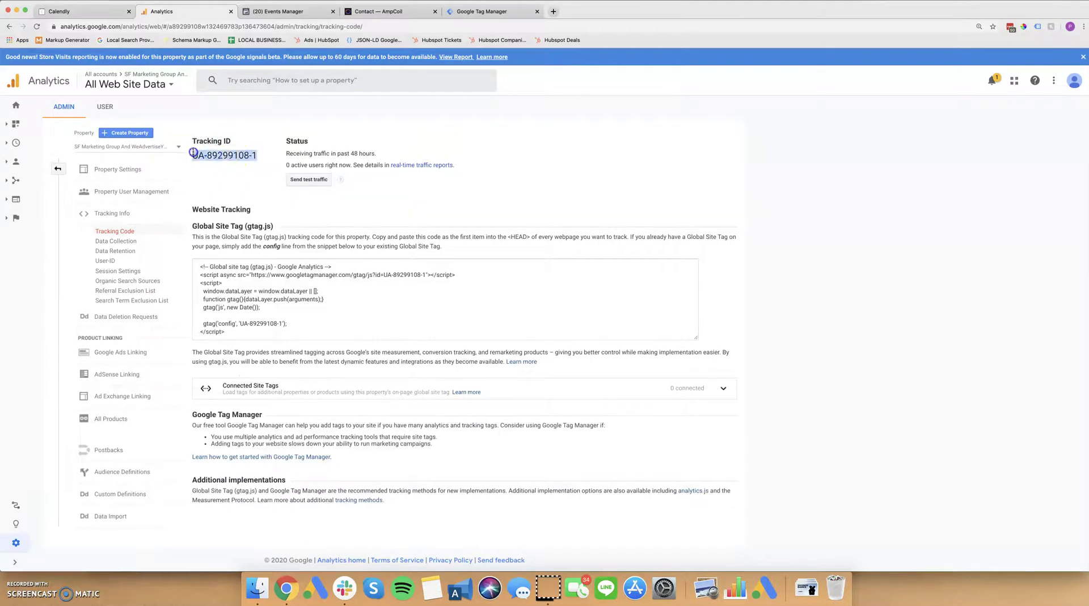
pyautogui.click(103, 7)
# Paste the tracking ID into Calendly's Tracking ID field, then open the Facebook Pixel setup
pyautogui.click(356, 240)
pyautogui.press('super+v')
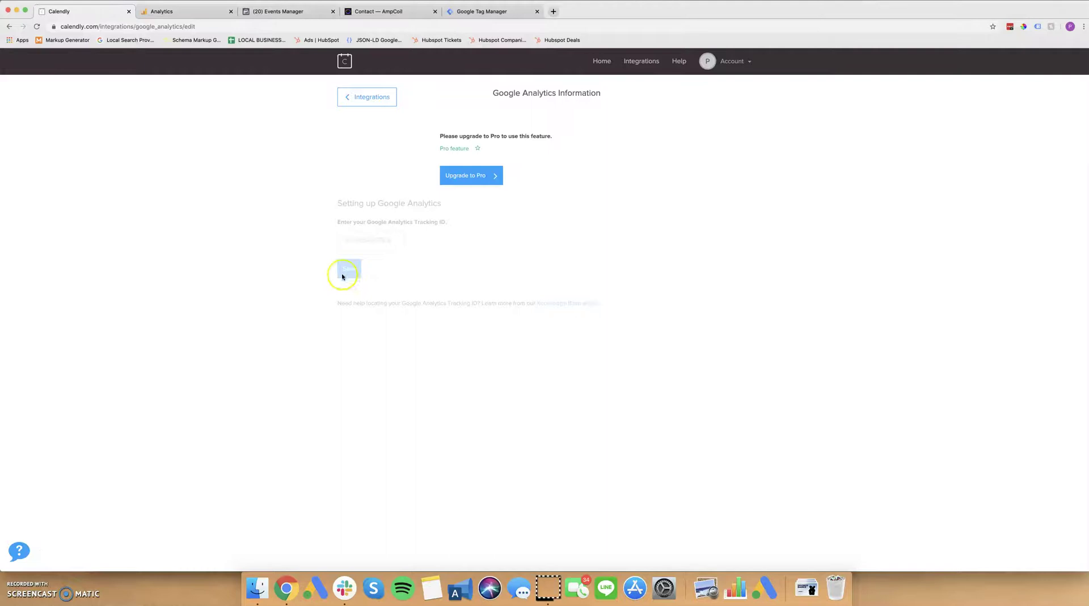
pyautogui.click(362, 103)
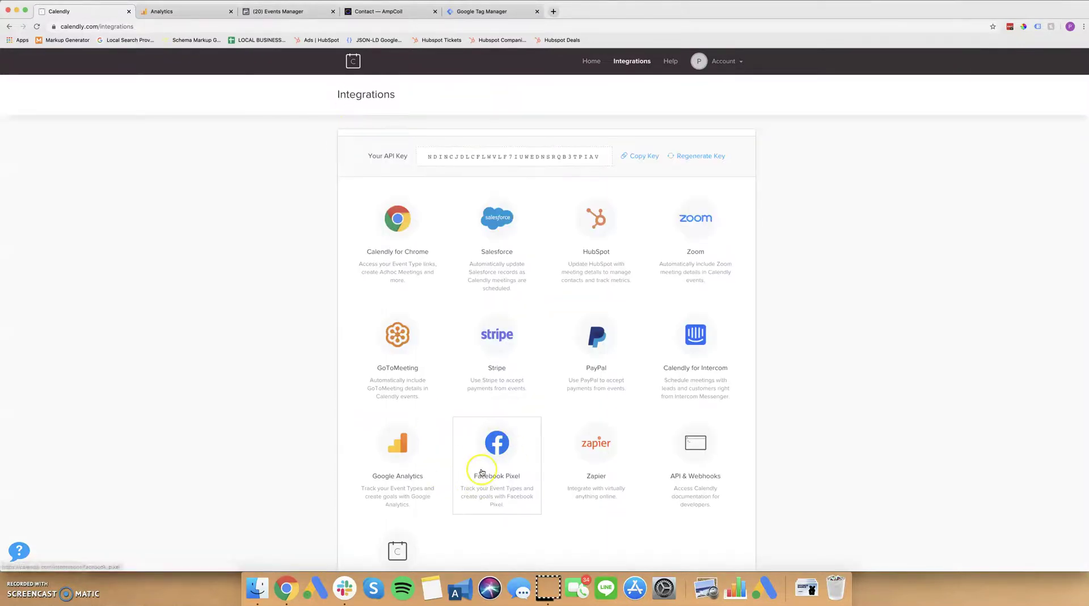
pyautogui.click(482, 472)
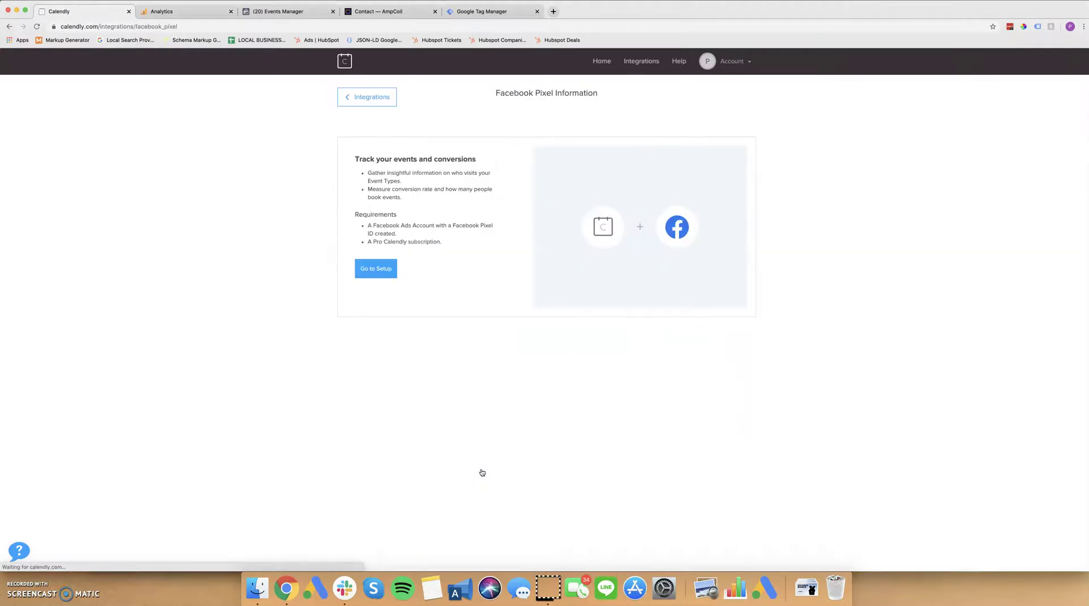
pyautogui.click(366, 273)
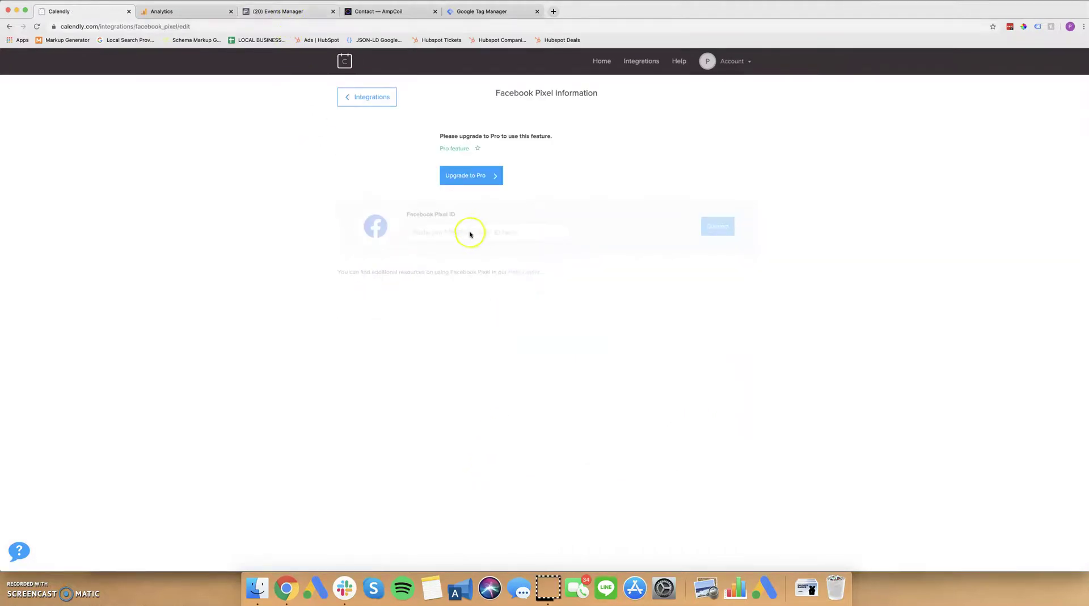
# Open Events Manager's Data Sources and select the B&K Holiday Promotion Pixel's ID
pyautogui.click(271, 12)
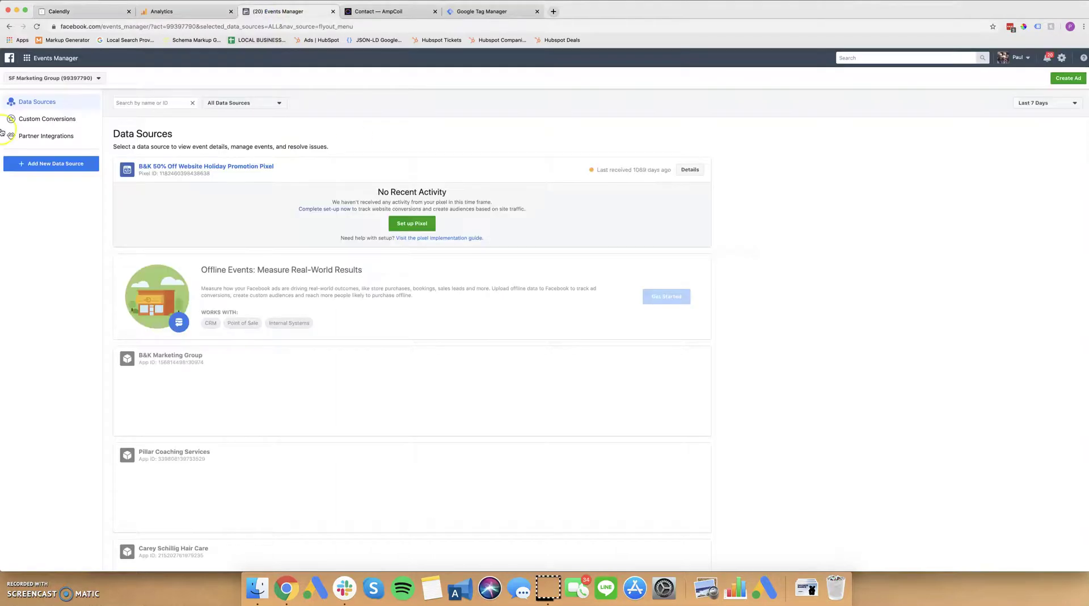
pyautogui.click(56, 60)
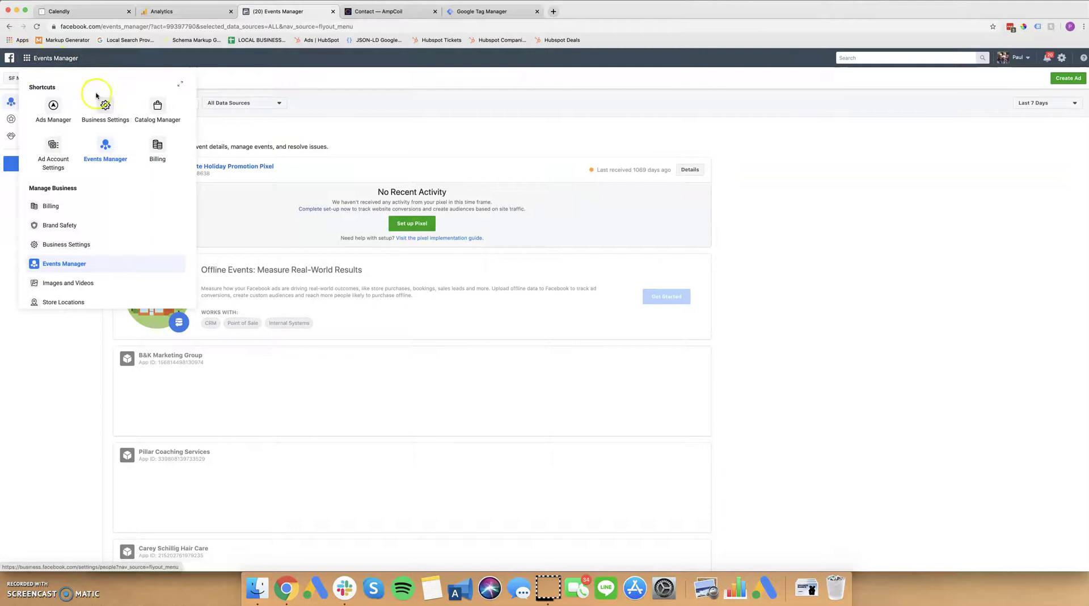
pyautogui.click(104, 143)
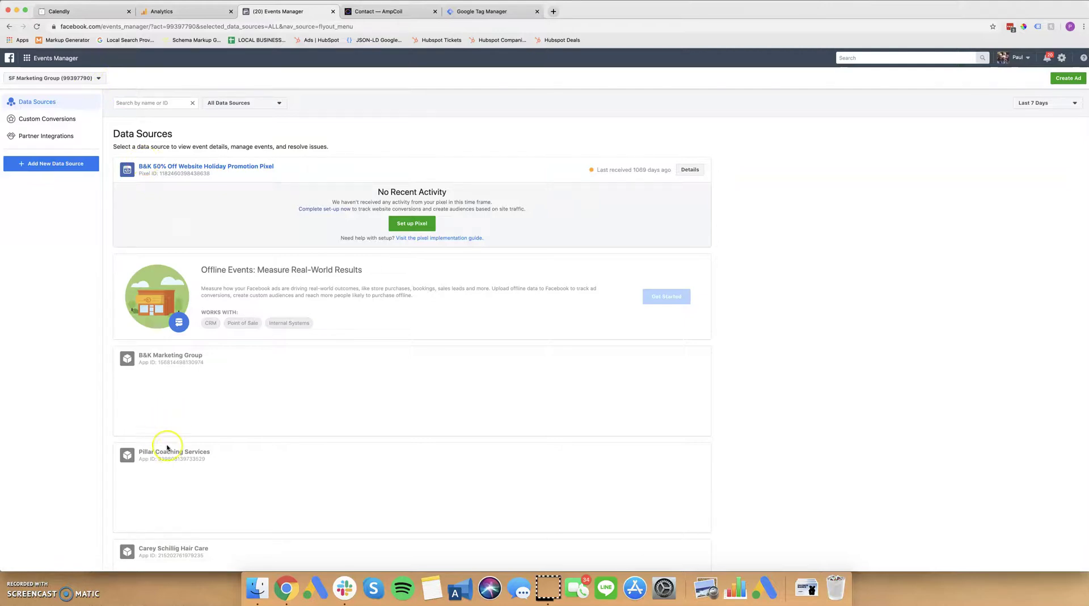
pyautogui.scroll(-3, 169, 448)
pyautogui.scroll(-2, 168, 448)
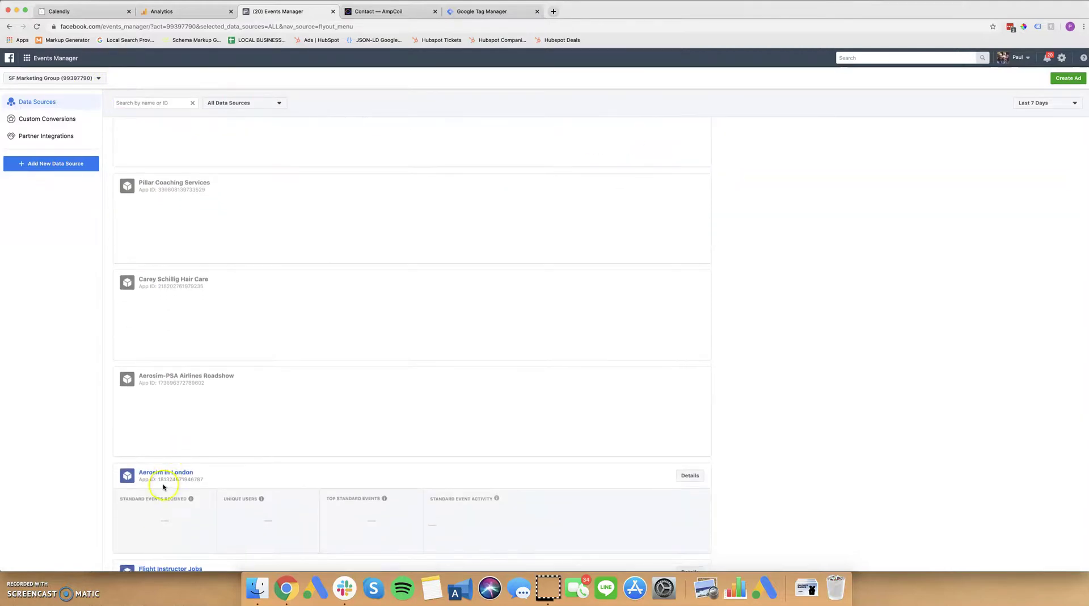
pyautogui.scroll(2, 165, 454)
pyautogui.scroll(4, 170, 340)
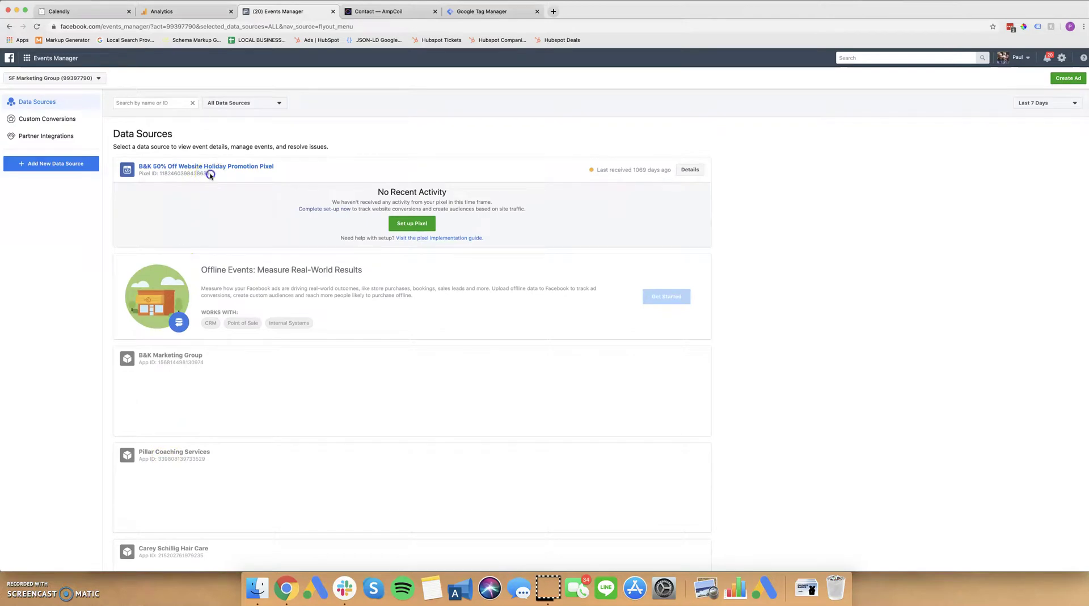
pyautogui.moveTo(210, 174); pyautogui.dragTo(160, 174)
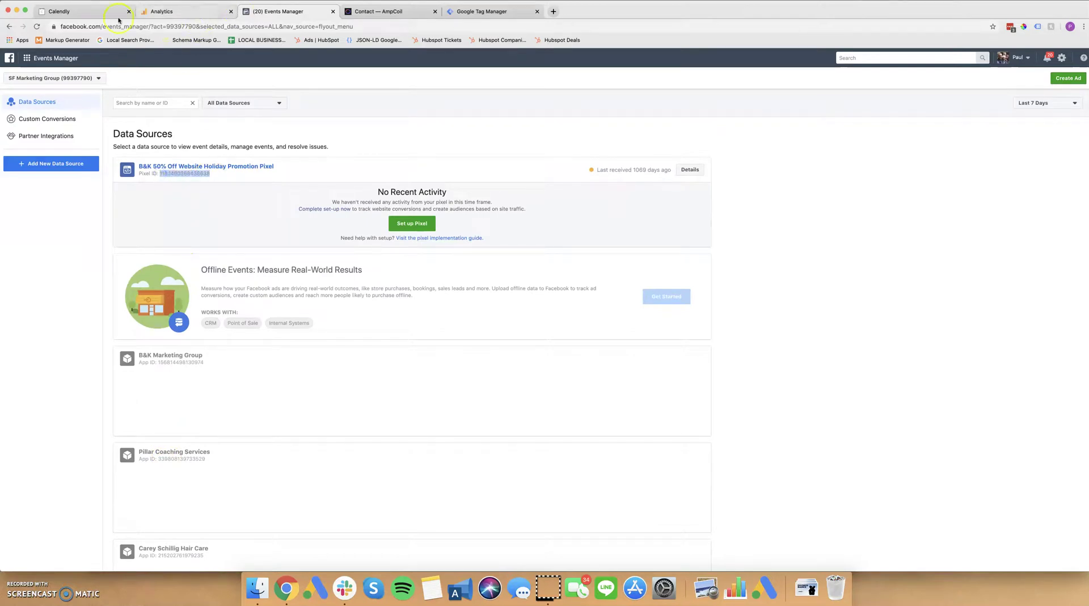
# Leave the Facebook Pixel setup and browse Calendly's integrations list
pyautogui.click(90, 12)
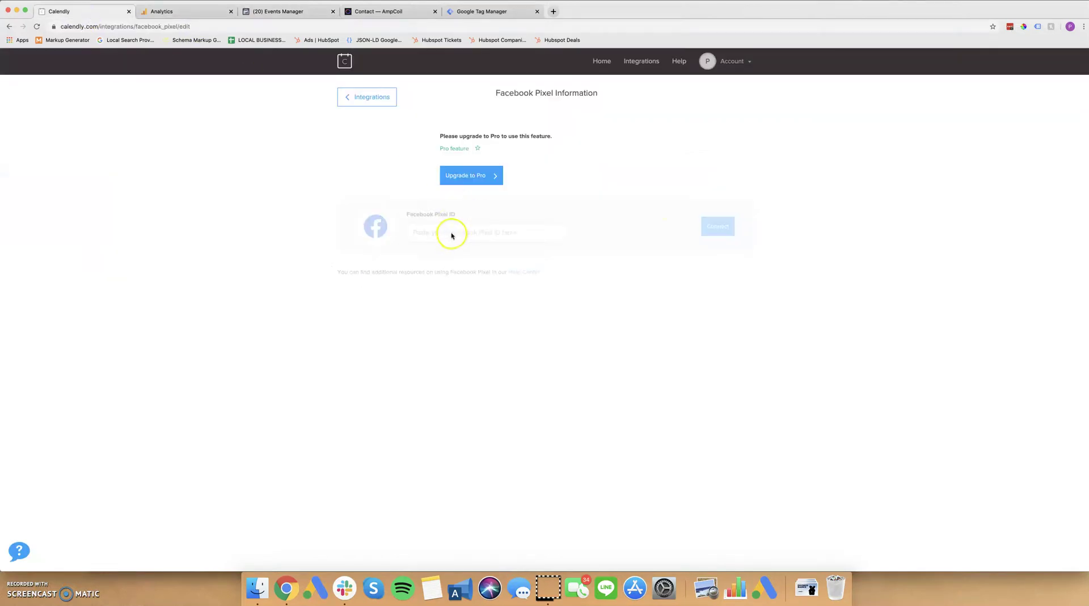
pyautogui.click(342, 97)
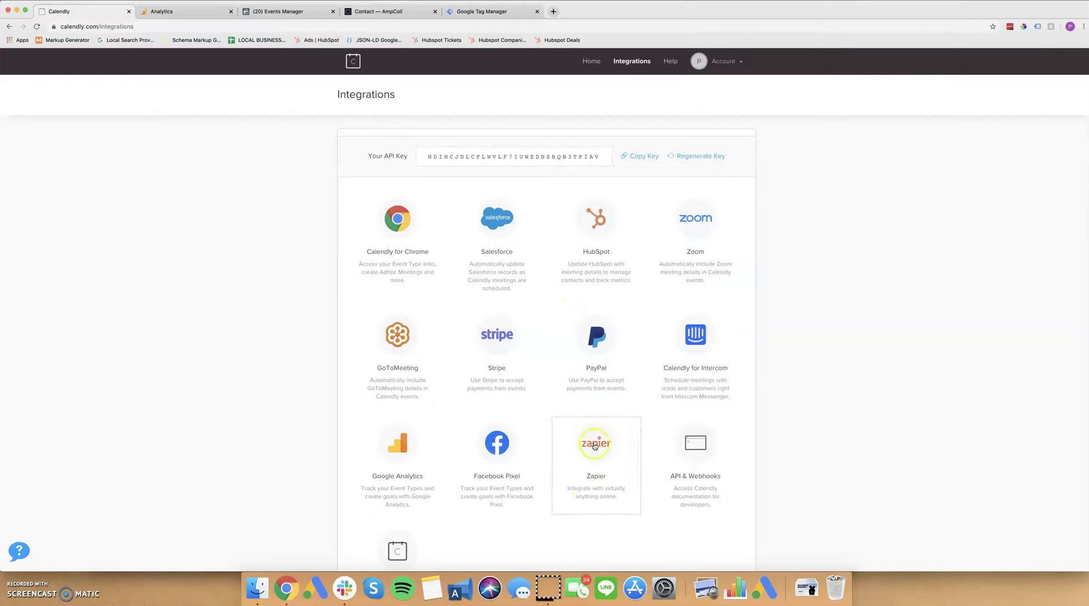
pyautogui.click(577, 451)
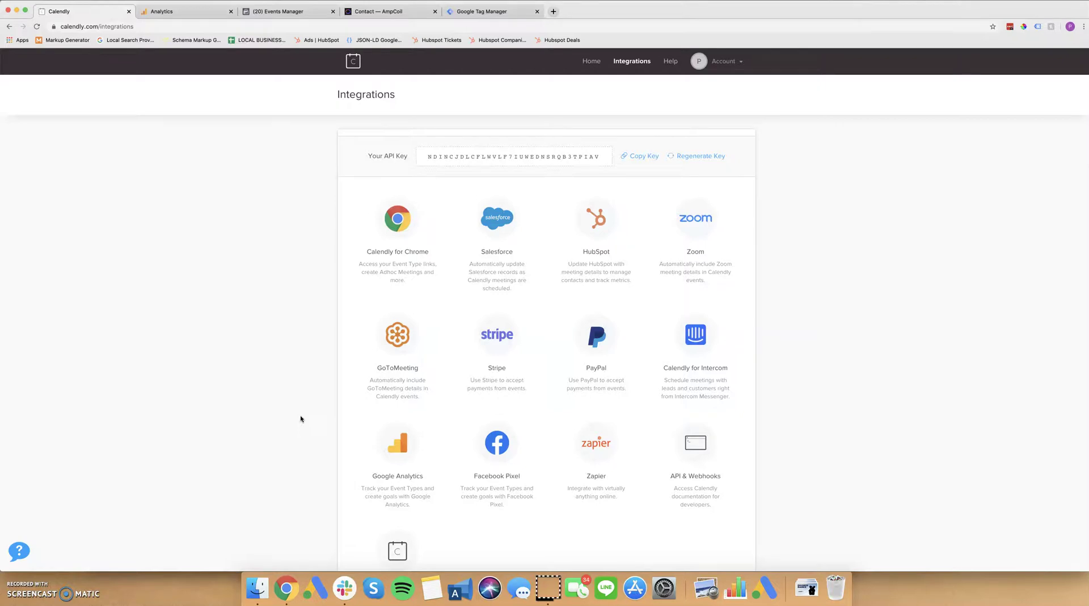
pyautogui.scroll(-2, 301, 418)
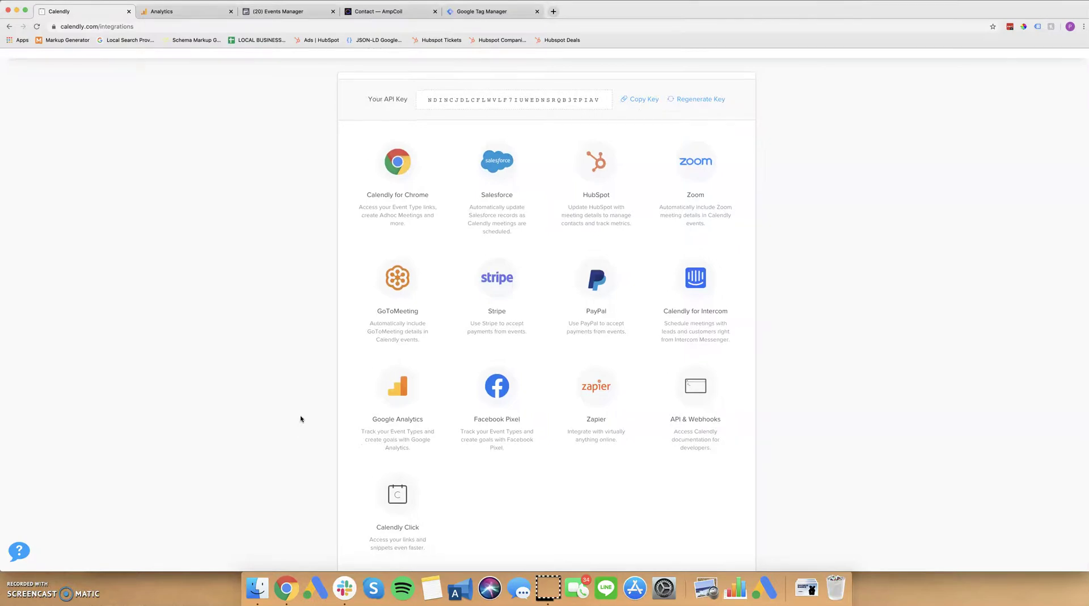
pyautogui.scroll(2, 300, 419)
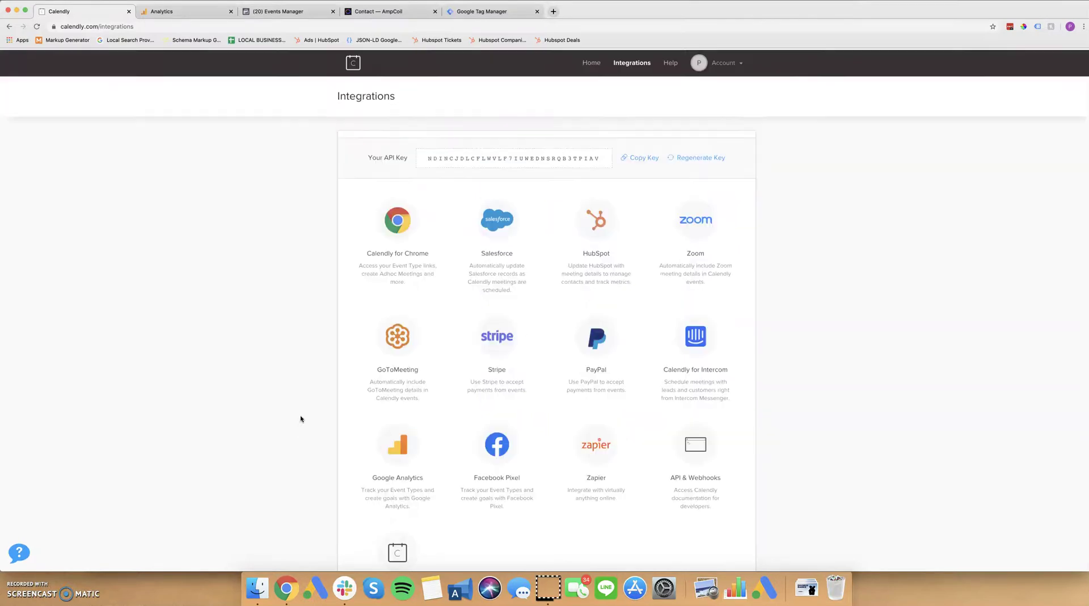
pyautogui.click(307, 374)
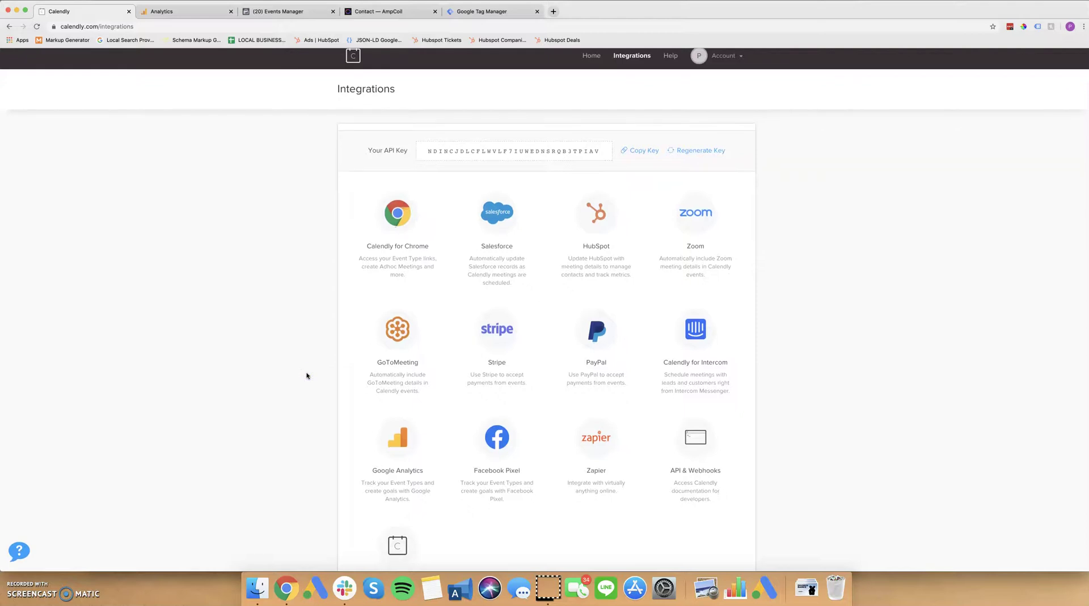
pyautogui.scroll(-1, 307, 375)
pyautogui.scroll(-1, 307, 375)
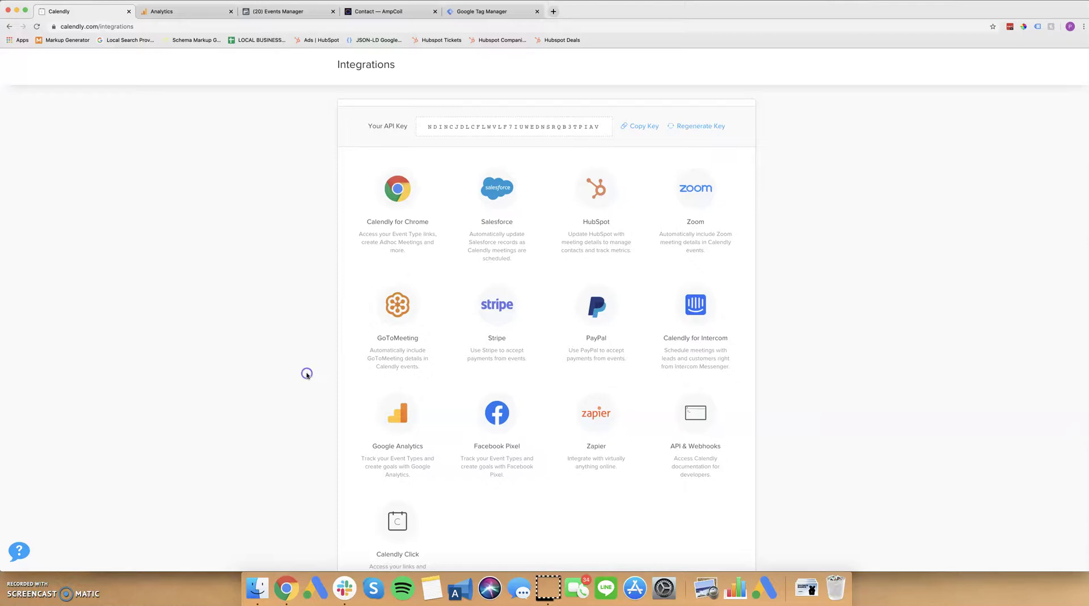
pyautogui.scroll(1, 307, 374)
pyautogui.scroll(-2, 307, 374)
pyautogui.scroll(-1, 307, 376)
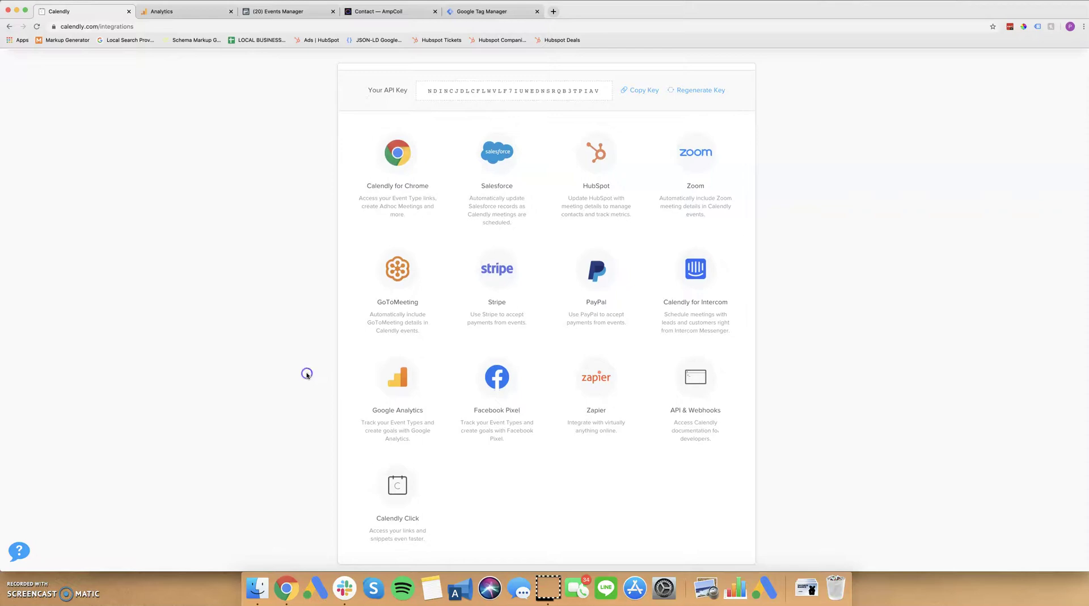
# Return to the AmpCoil contact page in GTM Preview showing the Calendly date picker
pyautogui.click(379, 14)
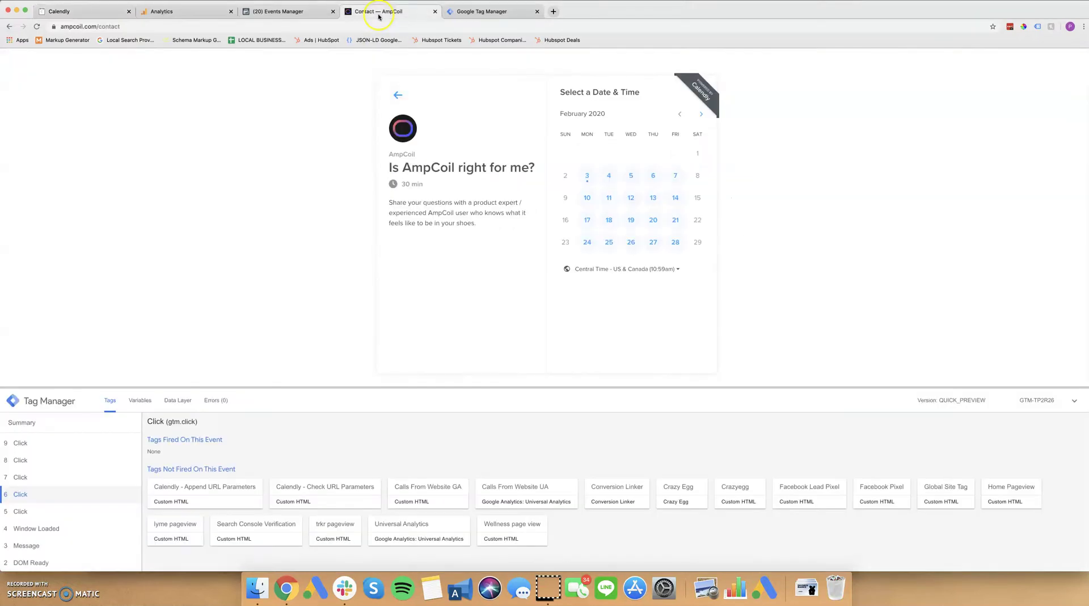